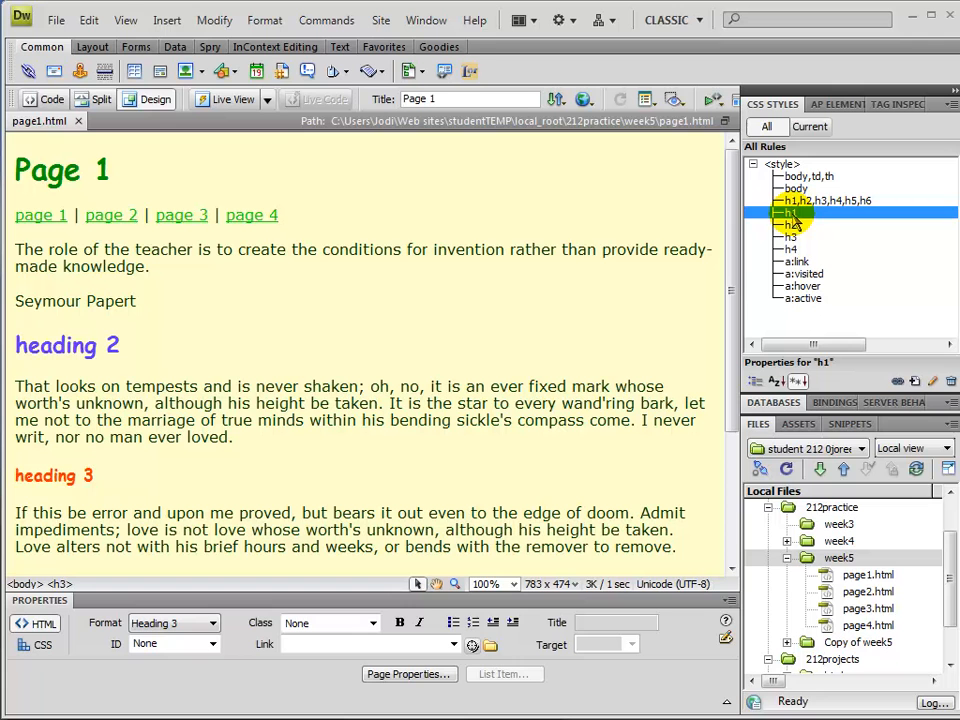
pyautogui.doubleClick(792, 214)
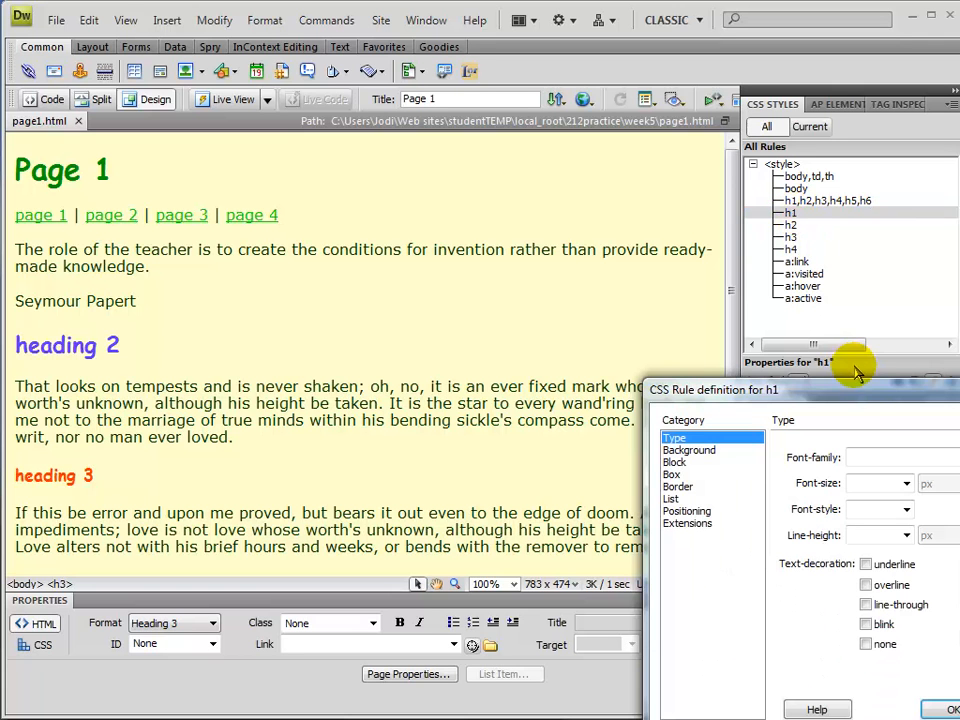
pyautogui.moveTo(857, 402); pyautogui.dragTo(330, 176)
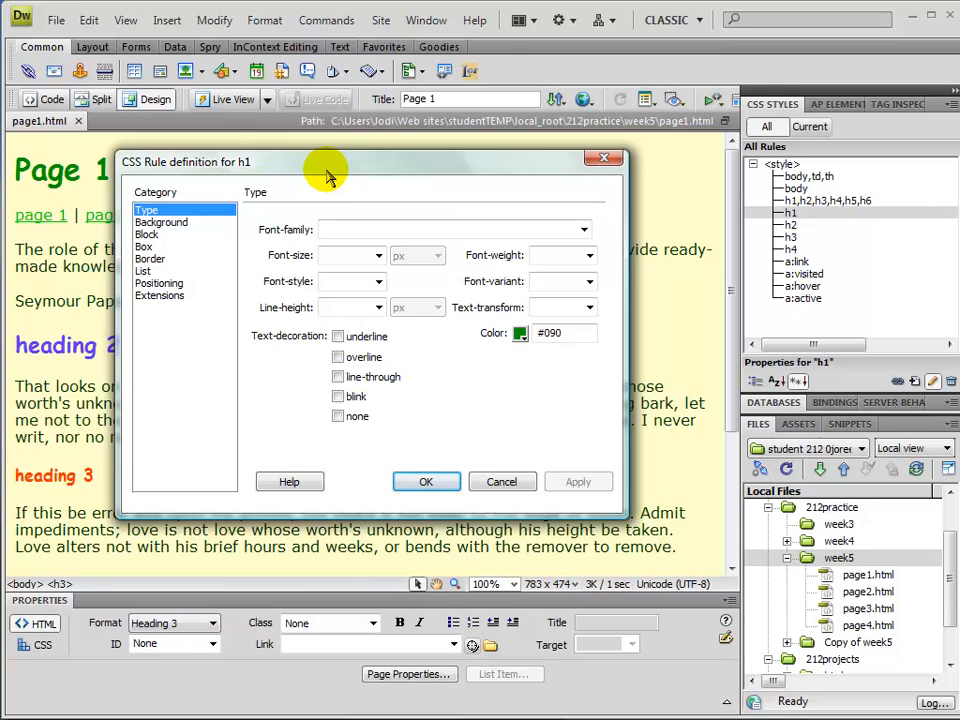
pyautogui.click(354, 231)
pyautogui.click(500, 482)
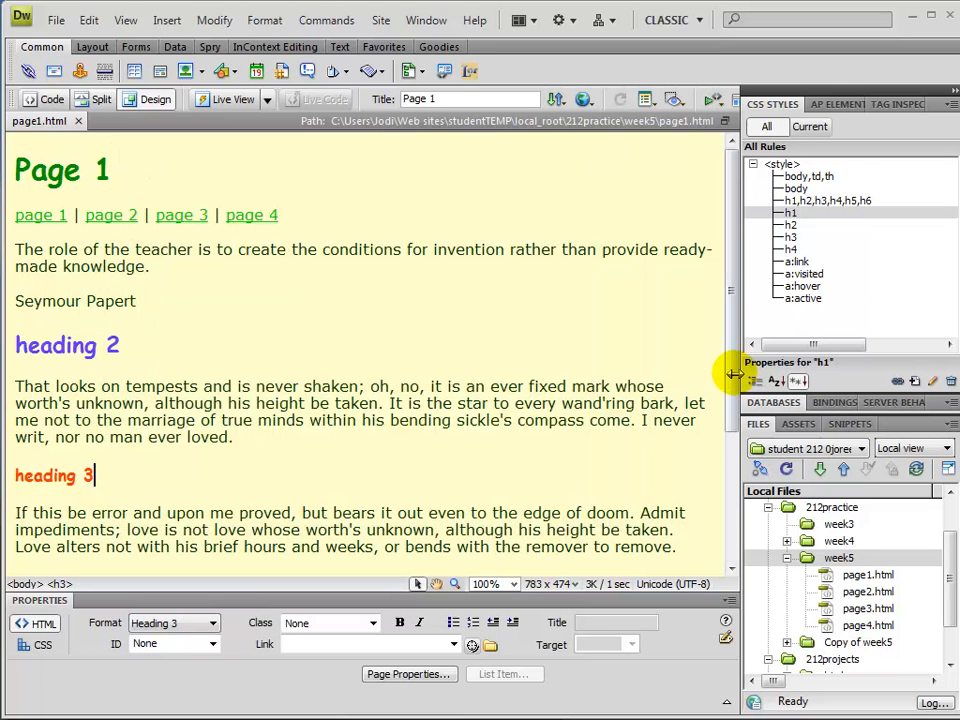
pyautogui.click(816, 201)
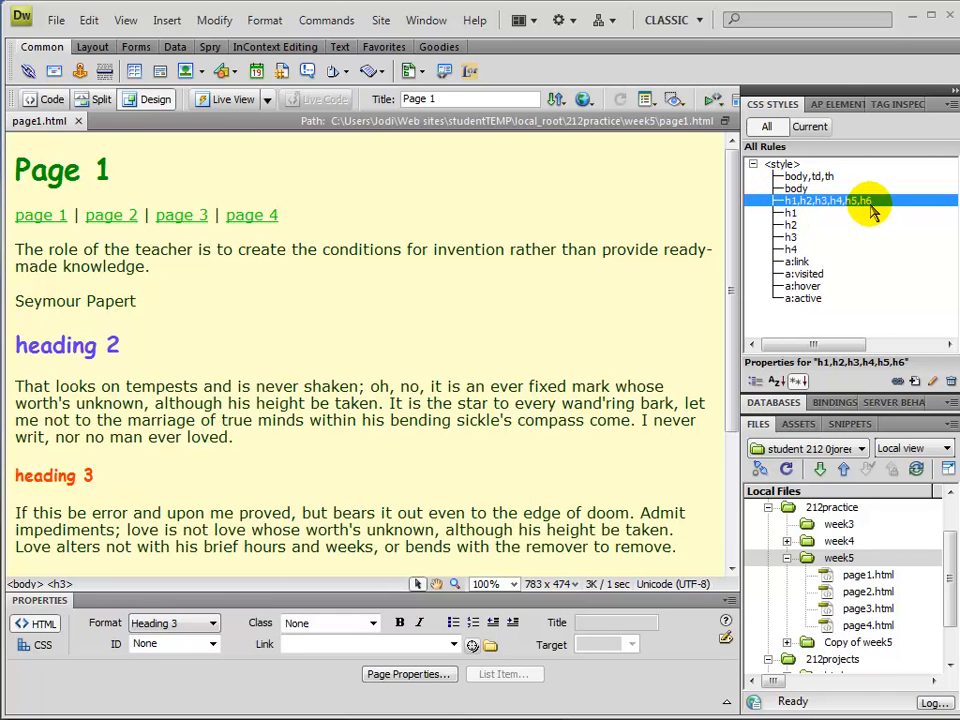
# Step: Set the h1 rule's background colour to #FC0 and apply it to the page heading
pyautogui.doubleClick(790, 213)
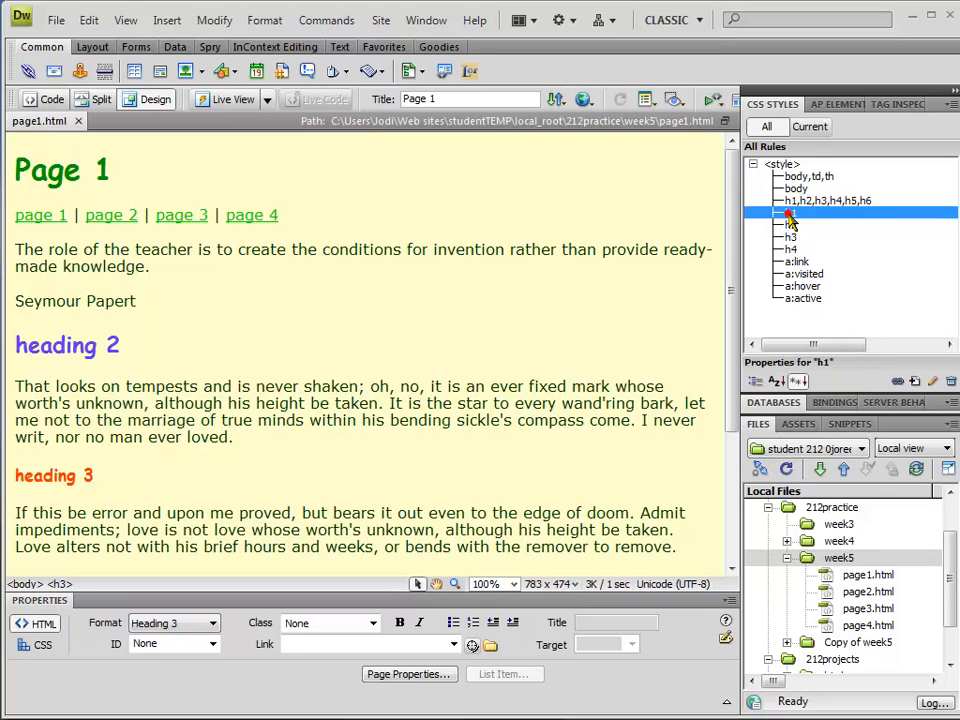
pyautogui.moveTo(718, 390); pyautogui.dragTo(305, 184)
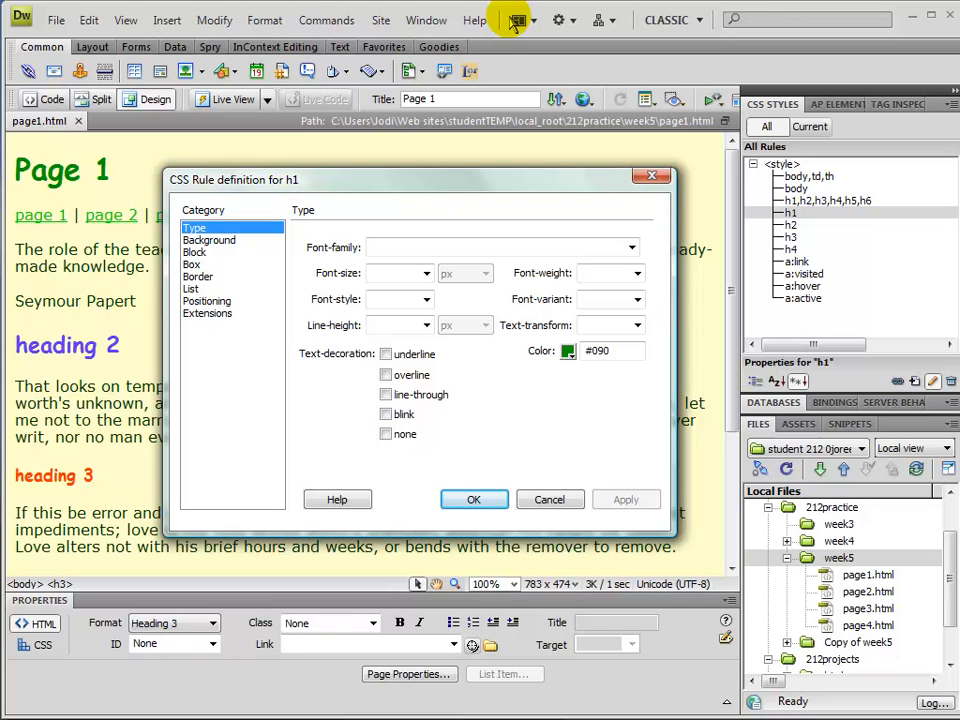
pyautogui.click(223, 249)
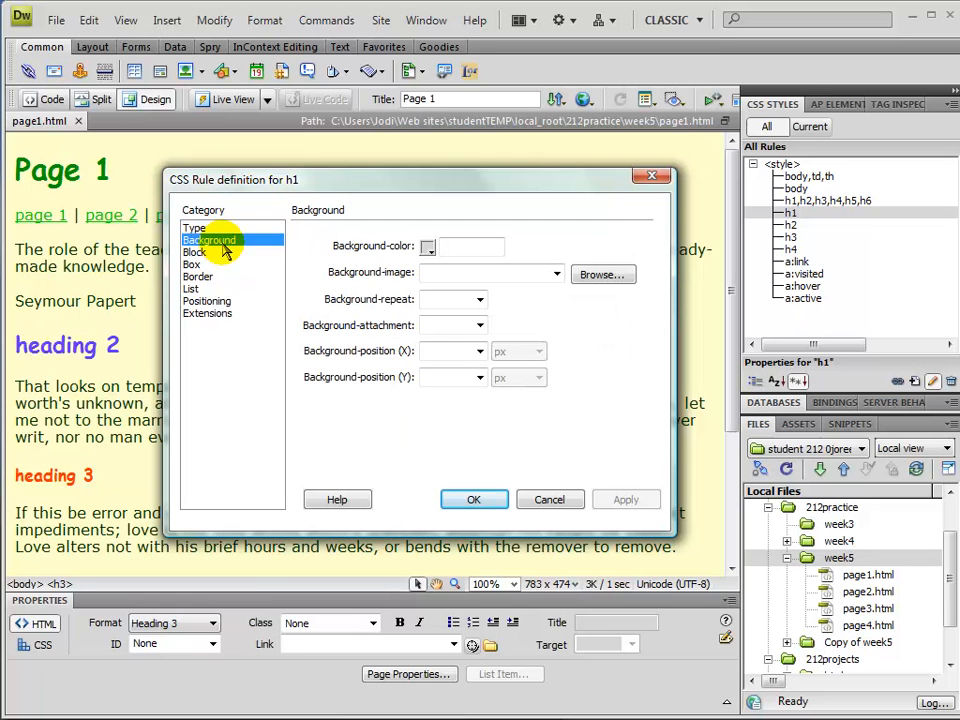
pyautogui.click(427, 247)
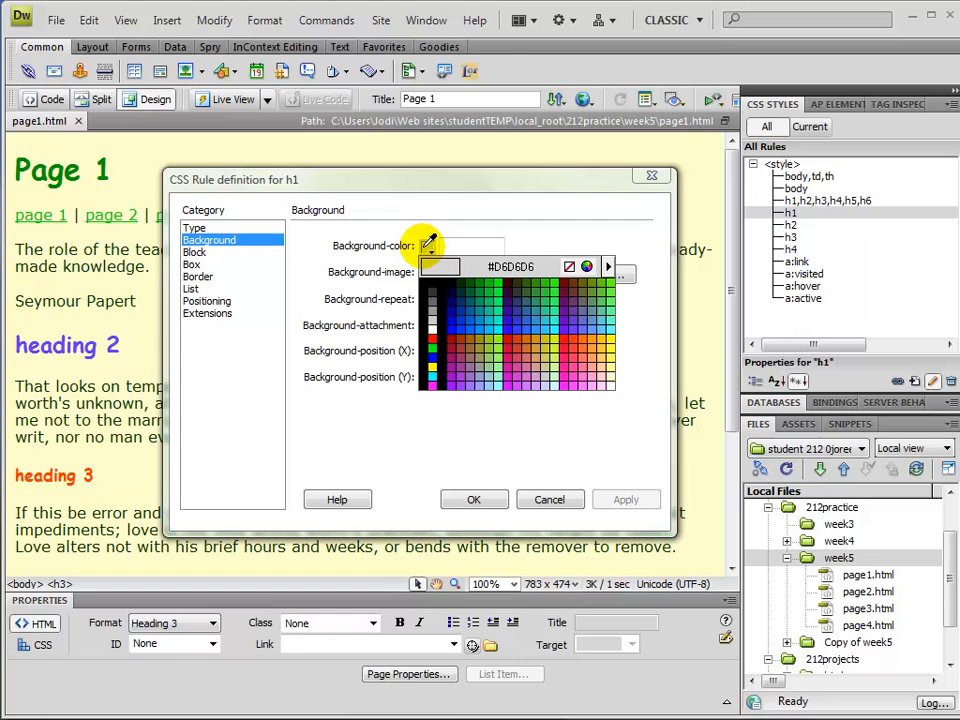
pyautogui.click(607, 332)
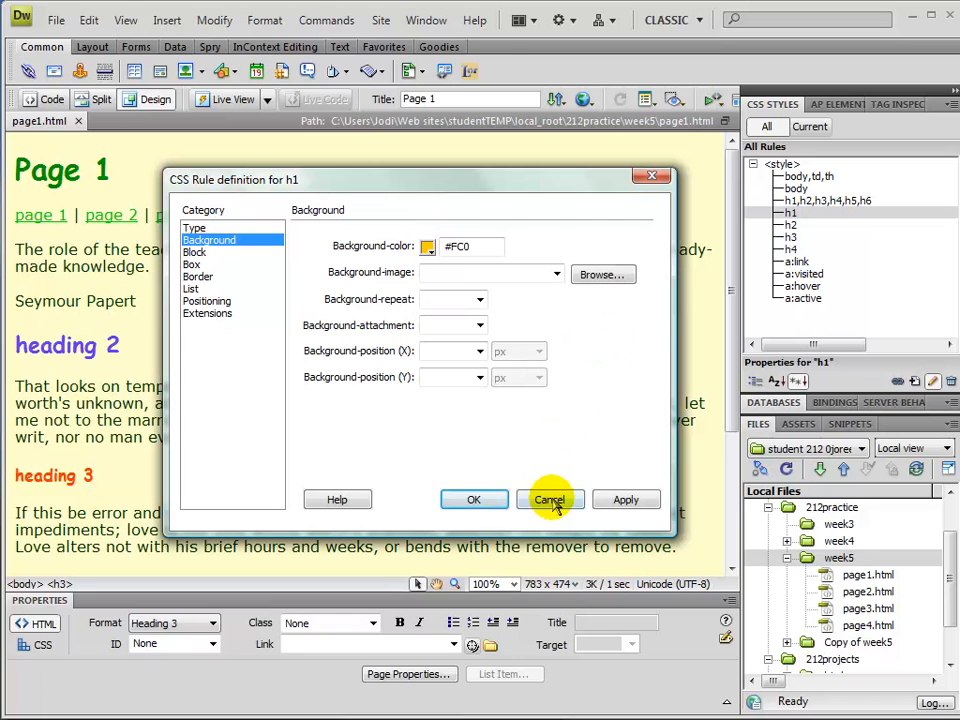
pyautogui.click(620, 499)
pyautogui.moveTo(445, 182); pyautogui.dragTo(477, 286)
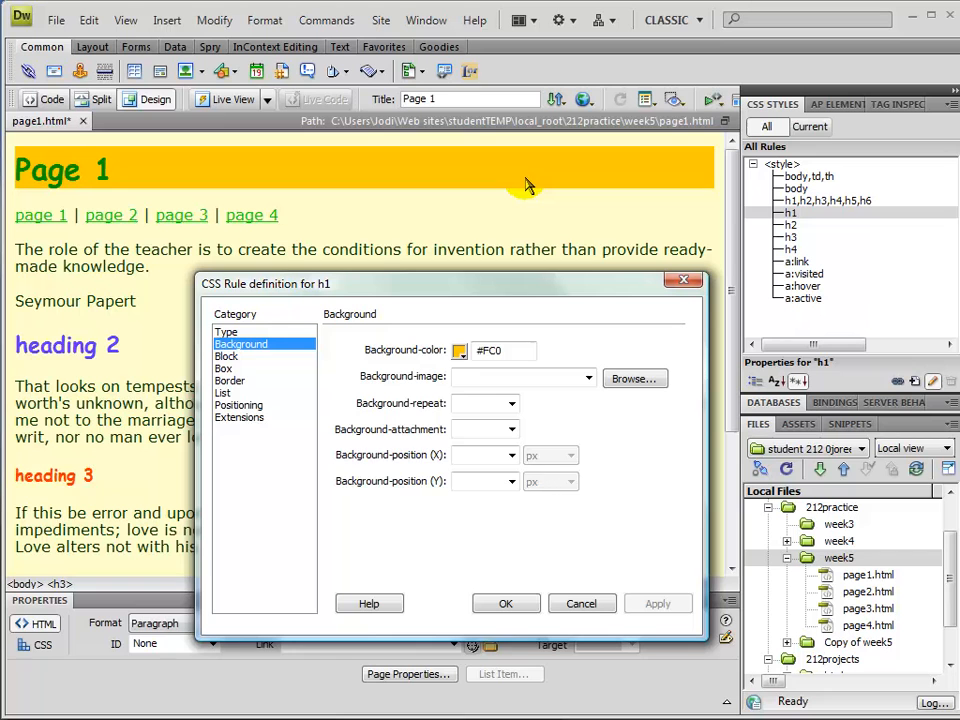
# Step: Add 10 px of padding on all sides of the h1 rule and apply it
pyautogui.click(242, 368)
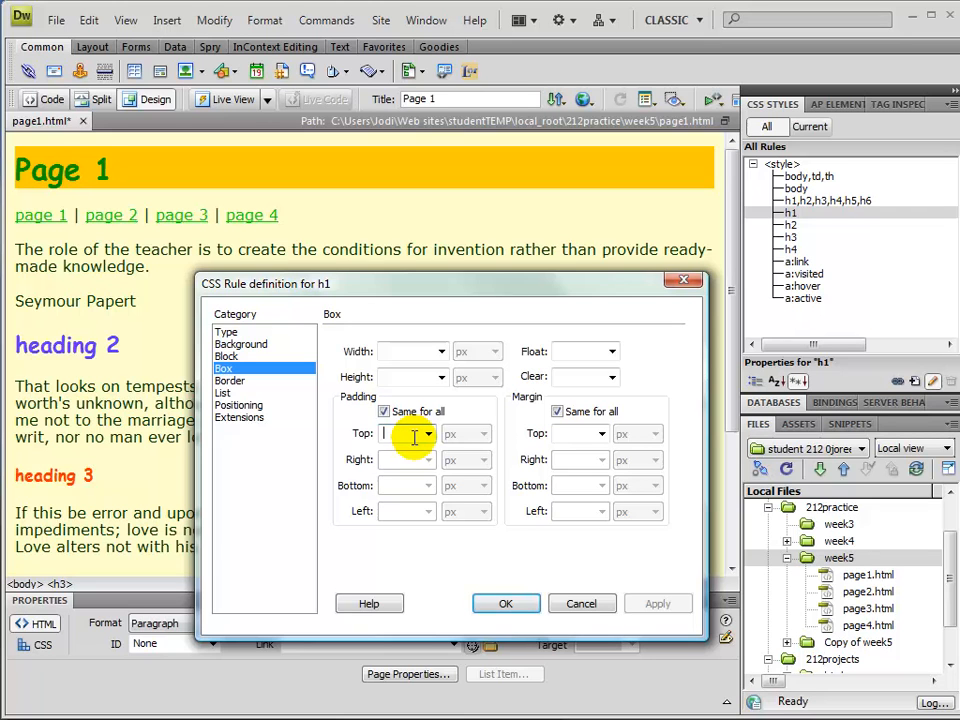
pyautogui.write('10')
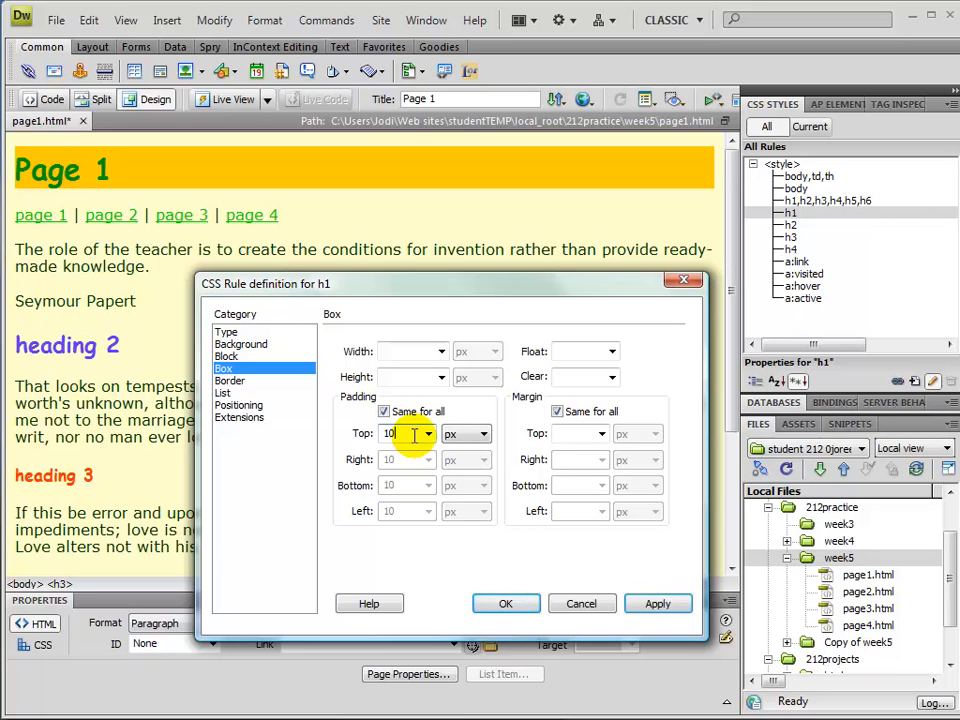
pyautogui.click(666, 605)
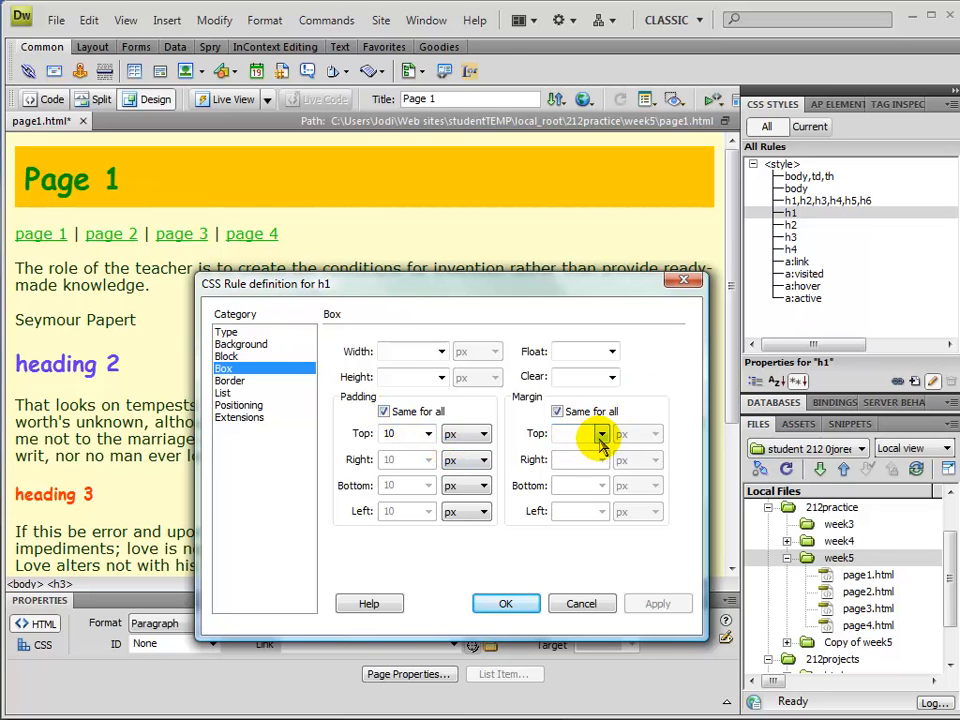
# Step: Unlink the h1 rule's margins, set only the left margin to 40 px, and apply it
pyautogui.click(557, 411)
pyautogui.click(588, 510)
pyautogui.write('40')
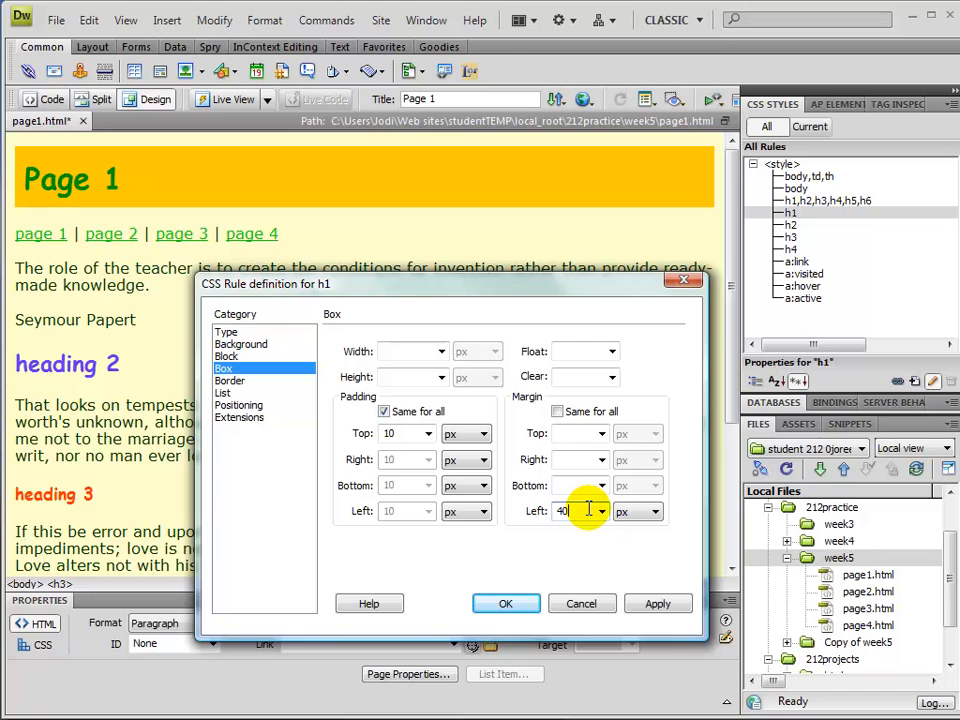
pyautogui.click(657, 604)
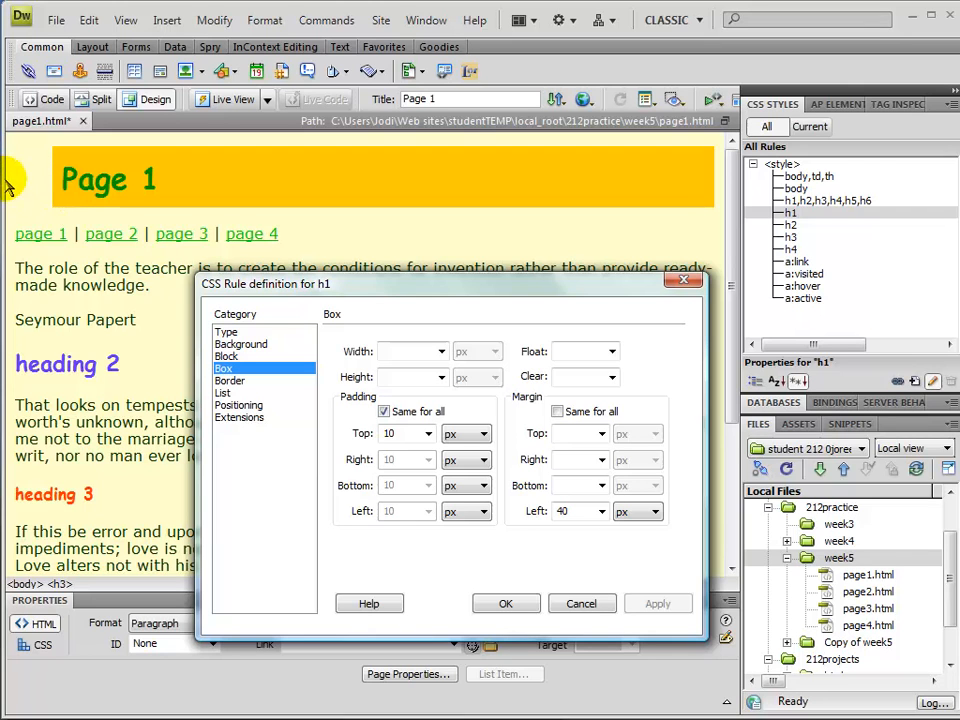
# Step: Clear the h1 rule's left margin and accept the rule definition
pyautogui.doubleClick(573, 511)
pyautogui.press('BackSpace')
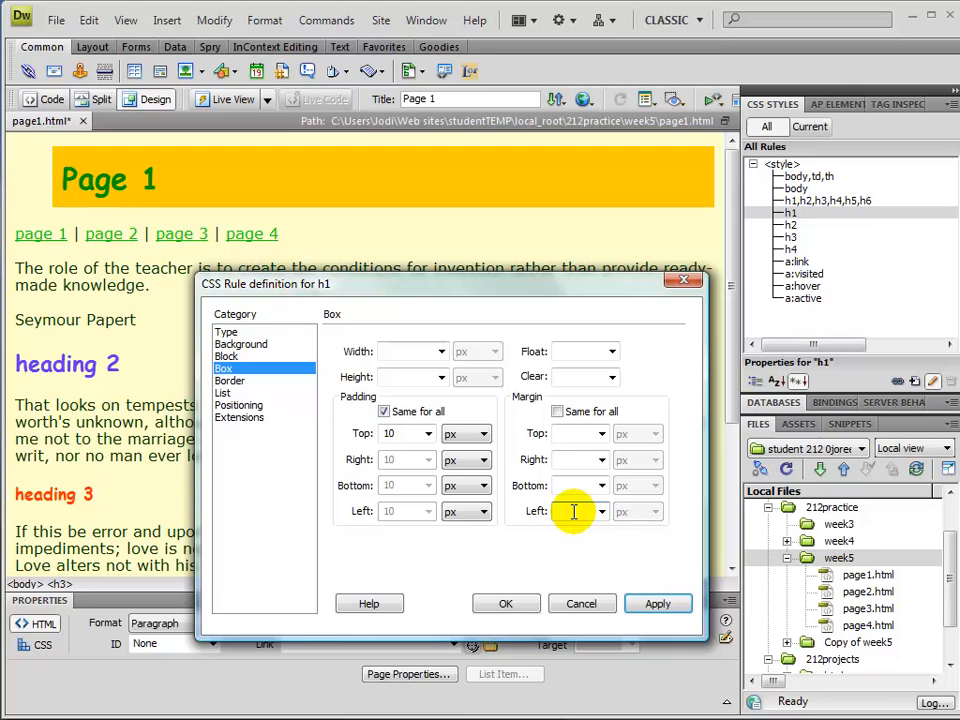
pyautogui.press('Return')
pyautogui.click(378, 411)
# Step: Give the h1 rule a dashed, medium-width border in #C30 on all sides, and accept the rule definition
pyautogui.doubleClick(790, 213)
pyautogui.moveTo(760, 397); pyautogui.dragTo(500, 275)
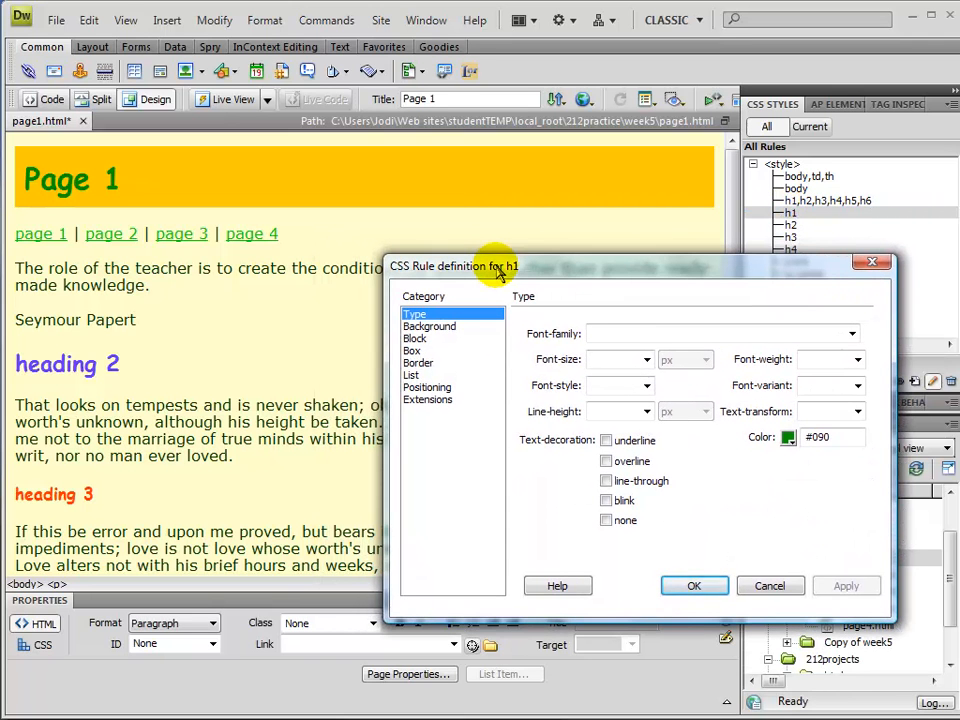
pyautogui.click(420, 362)
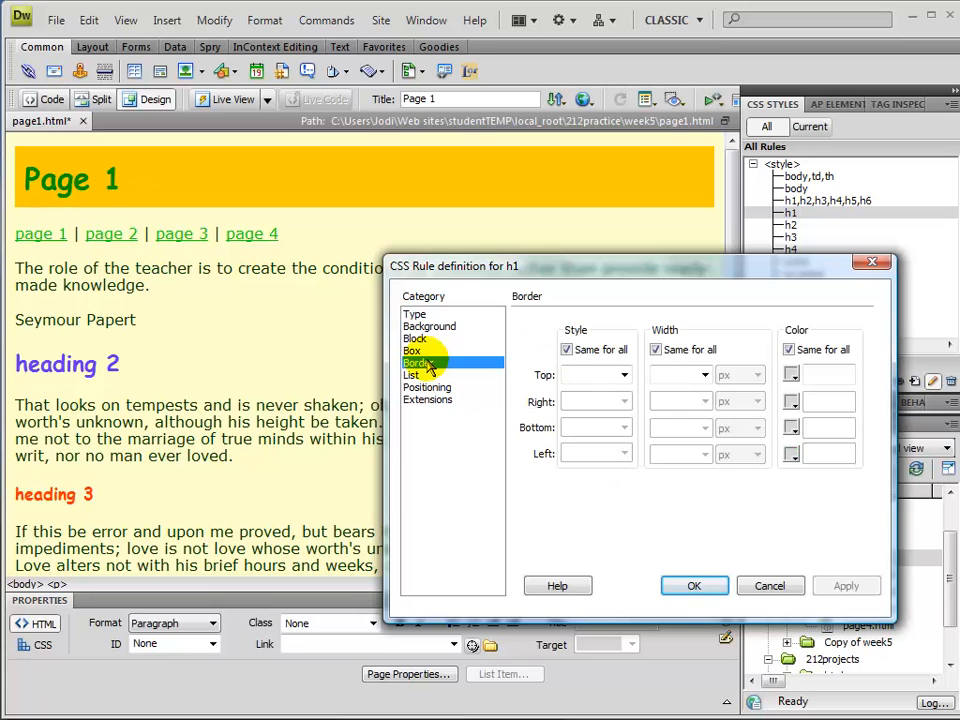
pyautogui.click(622, 376)
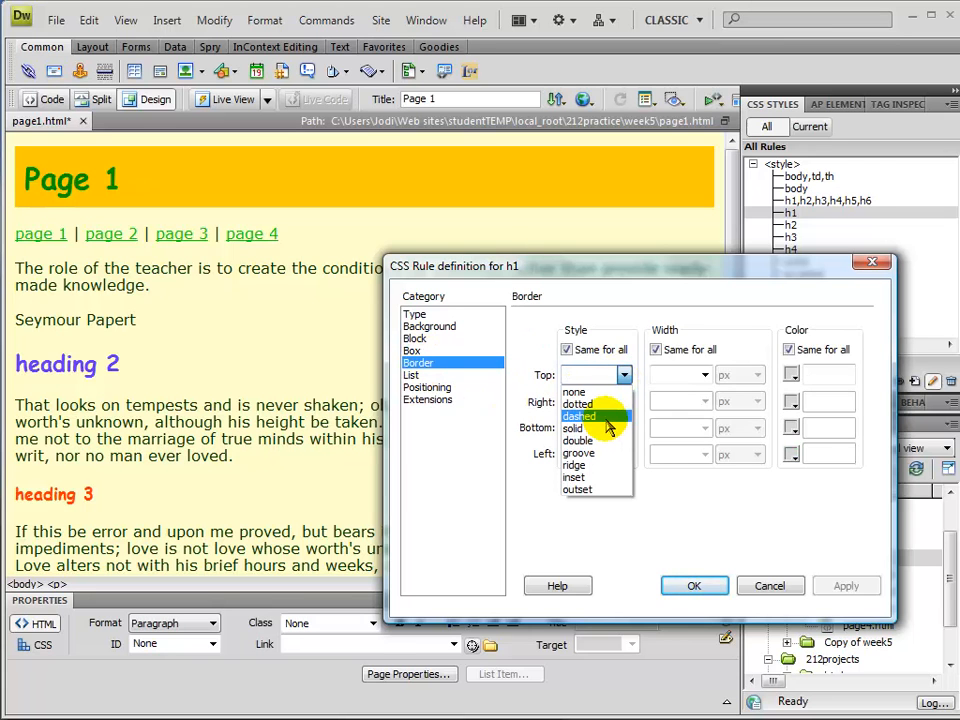
pyautogui.click(612, 417)
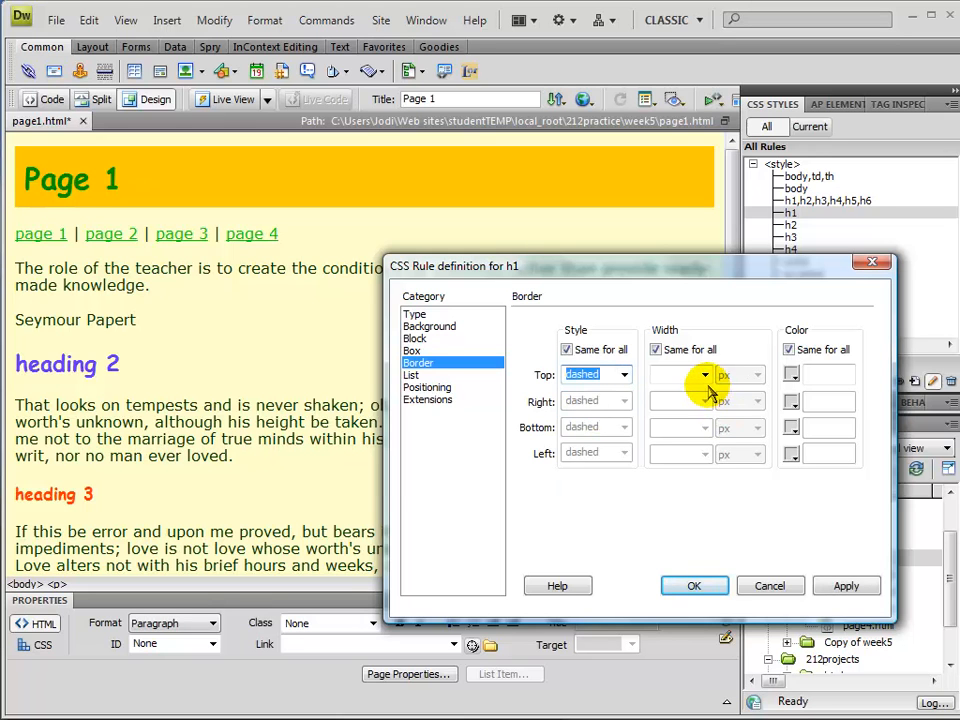
pyautogui.click(704, 376)
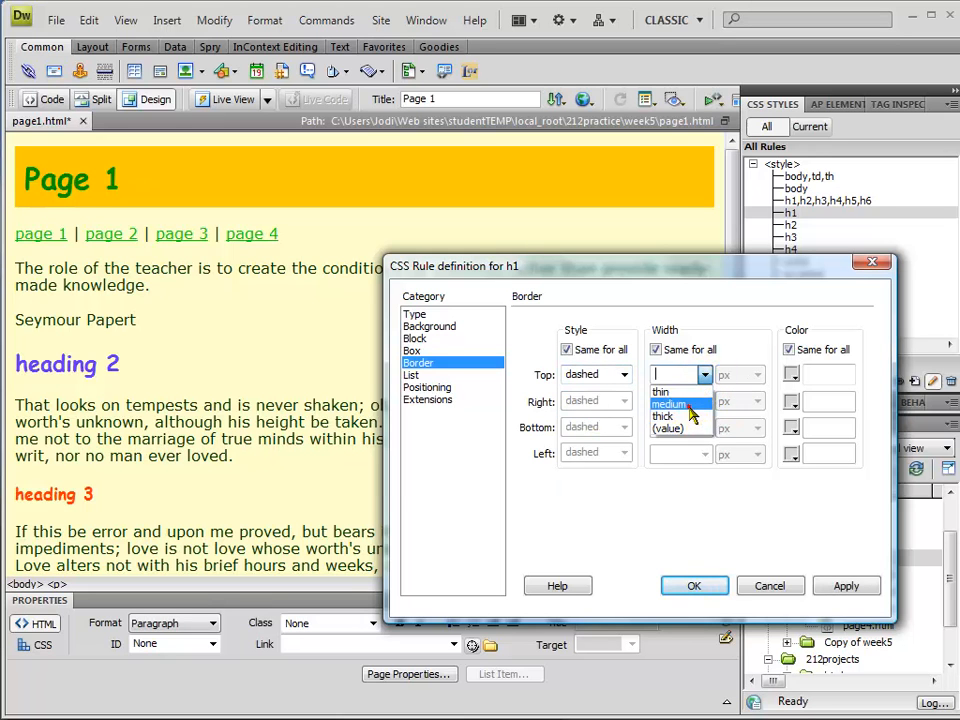
pyautogui.click(690, 412)
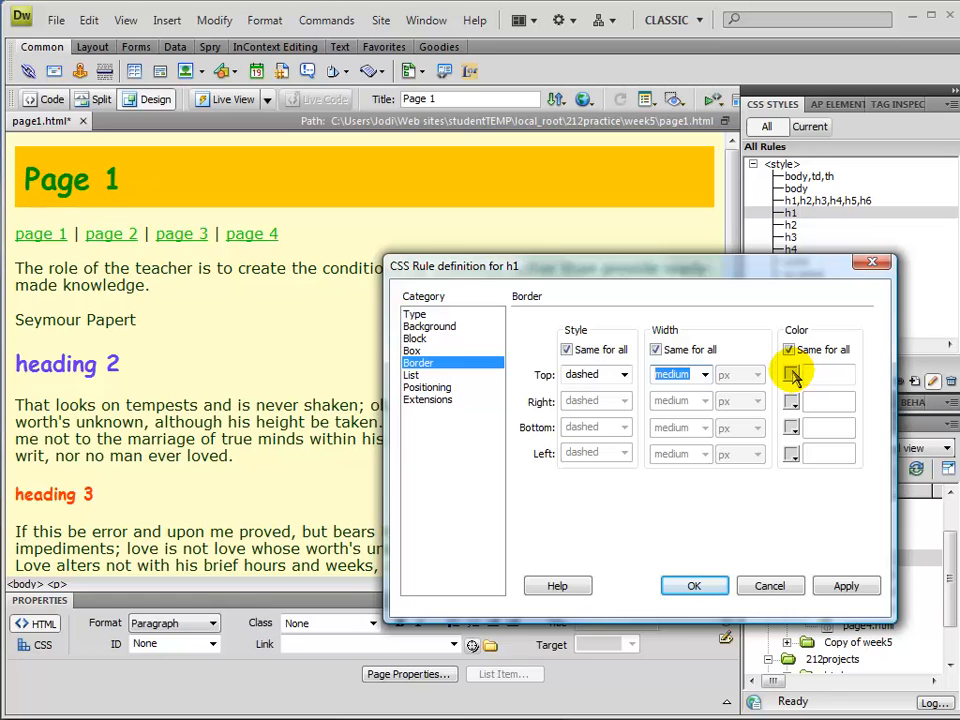
pyautogui.click(792, 374)
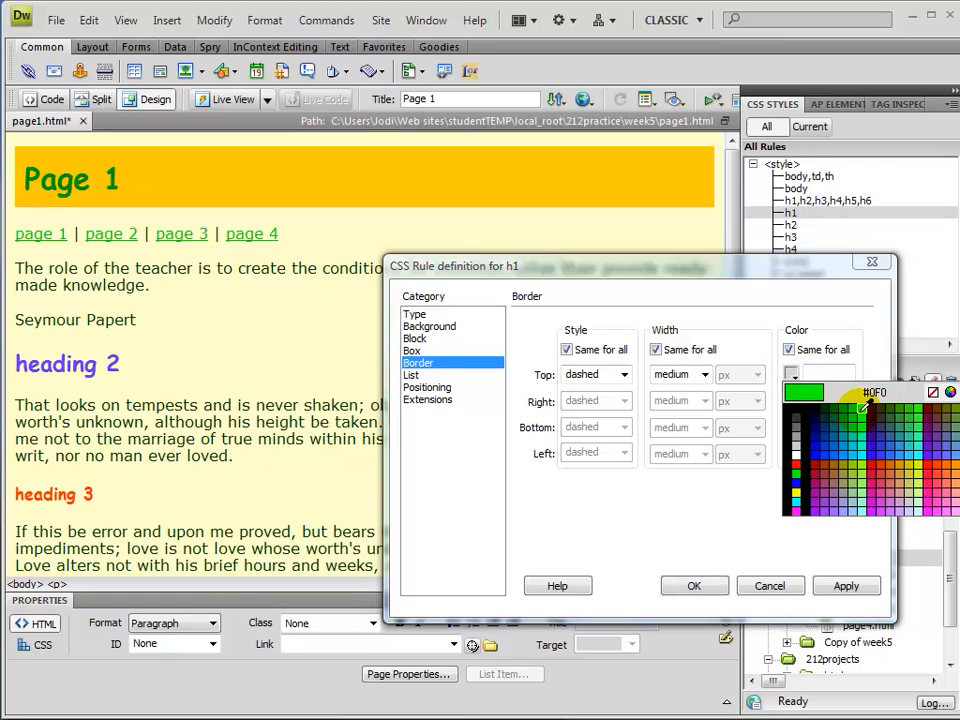
pyautogui.click(877, 462)
pyautogui.click(843, 587)
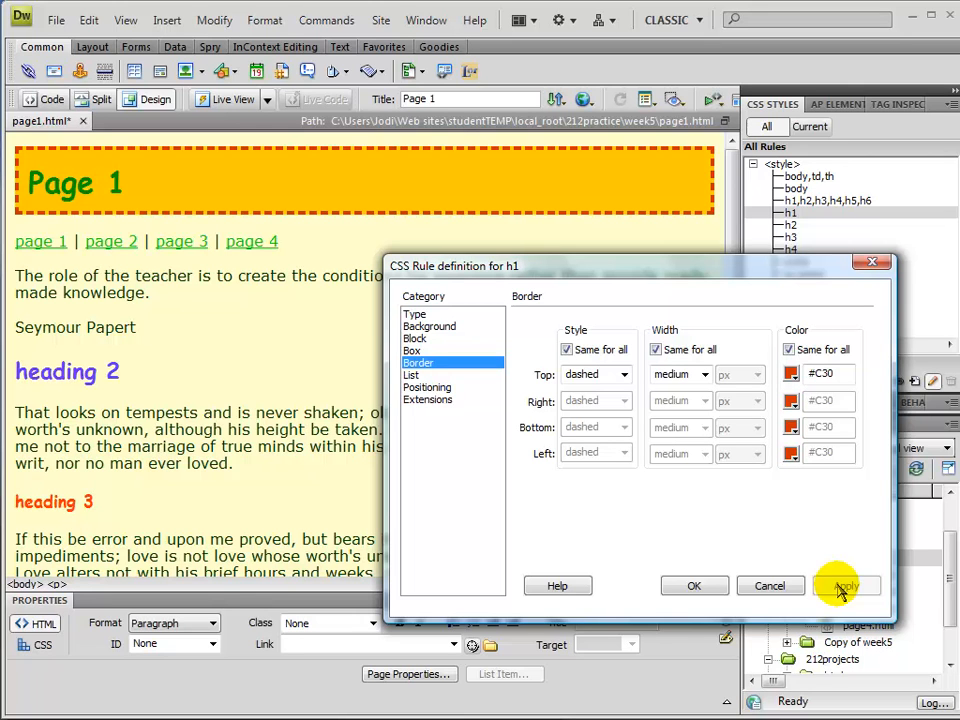
pyautogui.click(695, 587)
pyautogui.click(621, 497)
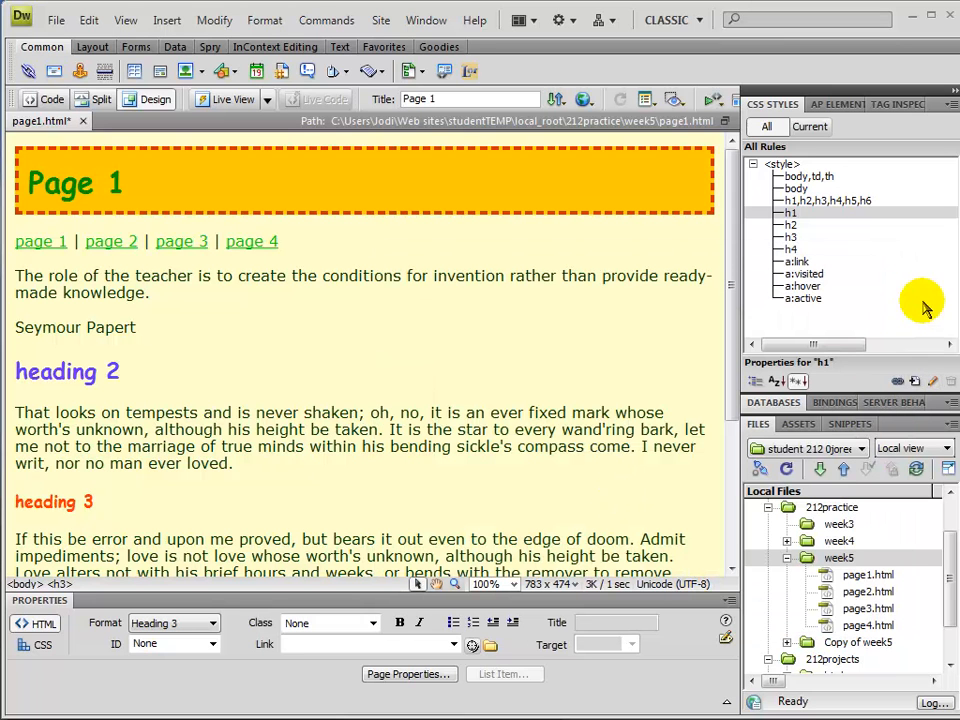
# Step: Start a new CSS rule with the Class selector type and try to confirm it without a selector name
pyautogui.click(905, 248)
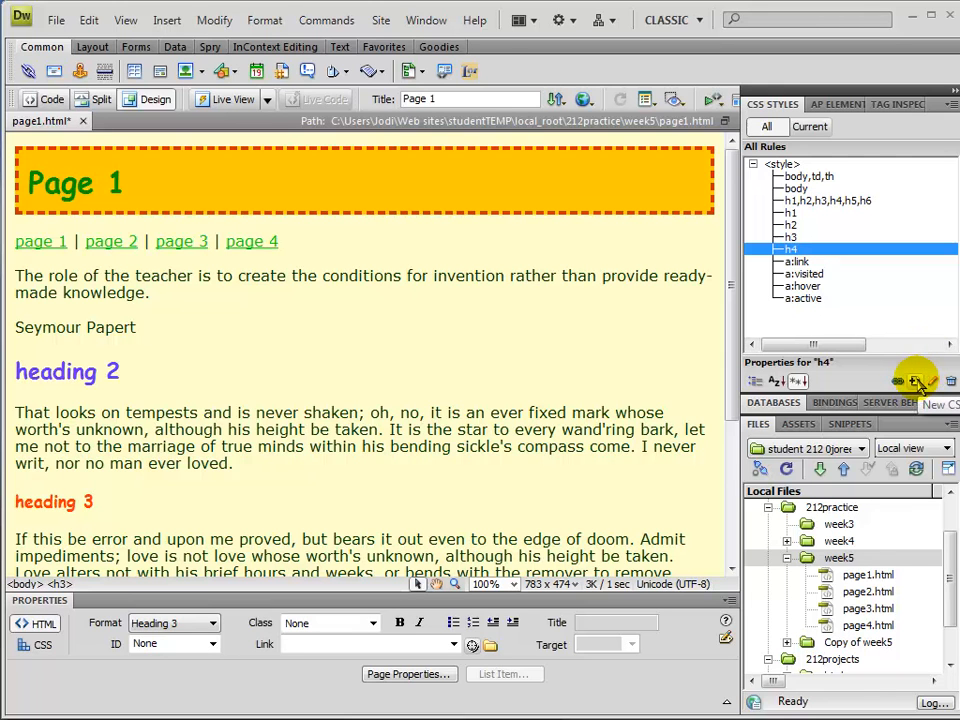
pyautogui.click(914, 381)
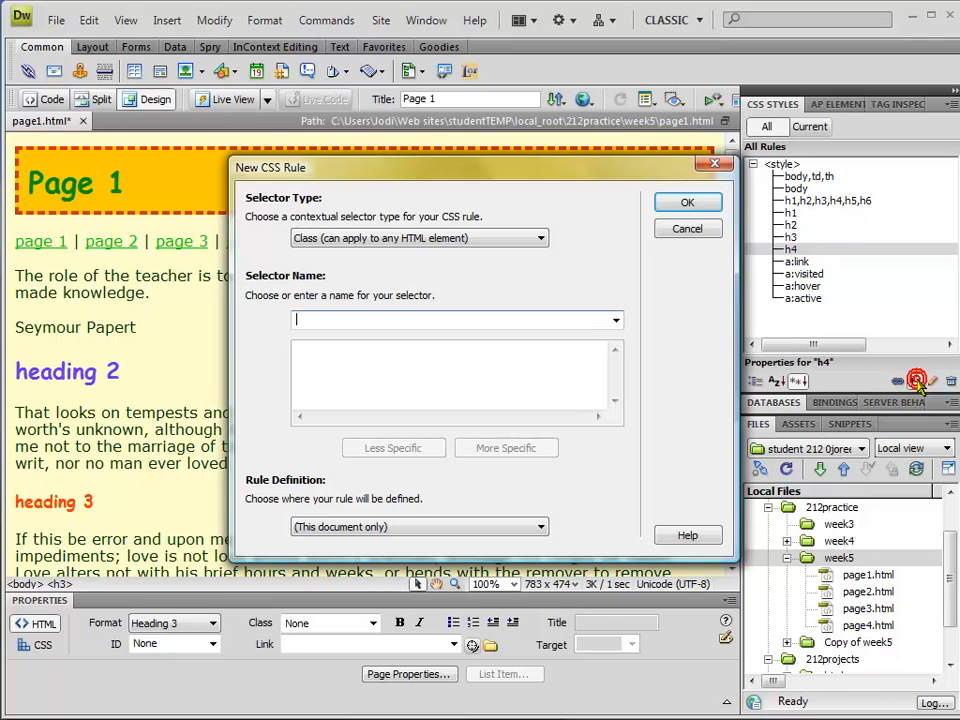
pyautogui.moveTo(433, 169); pyautogui.dragTo(352, 117)
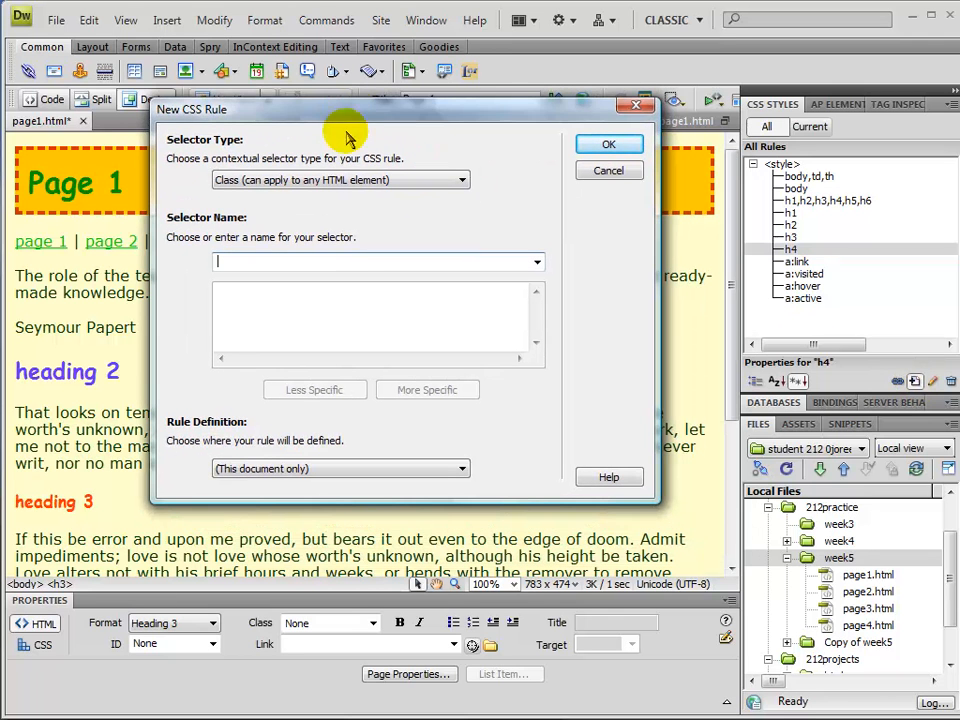
pyautogui.click(356, 182)
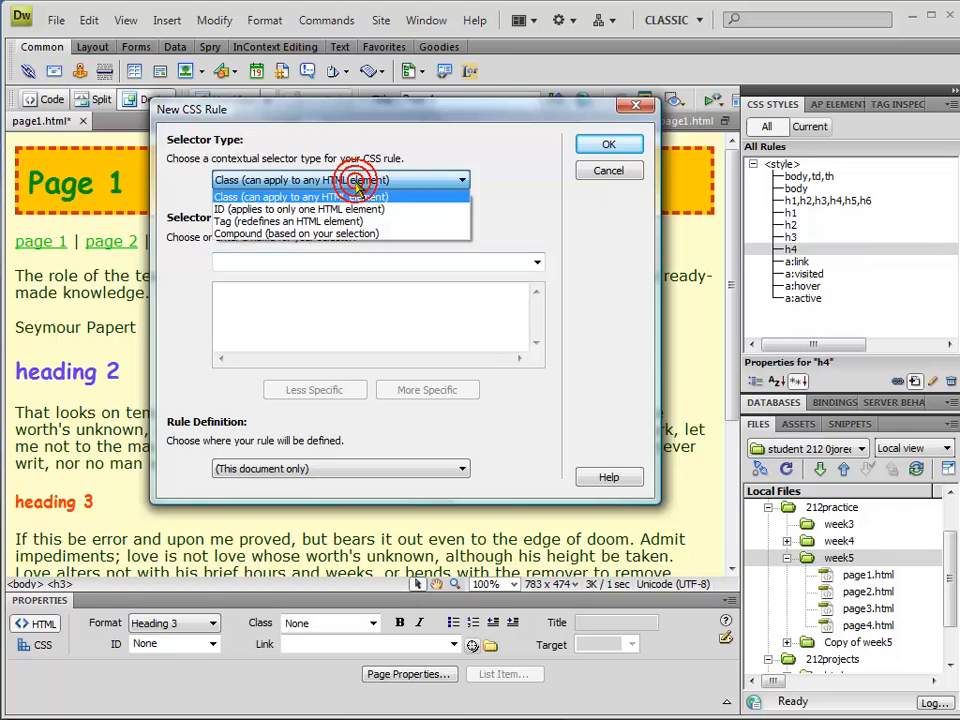
pyautogui.click(308, 199)
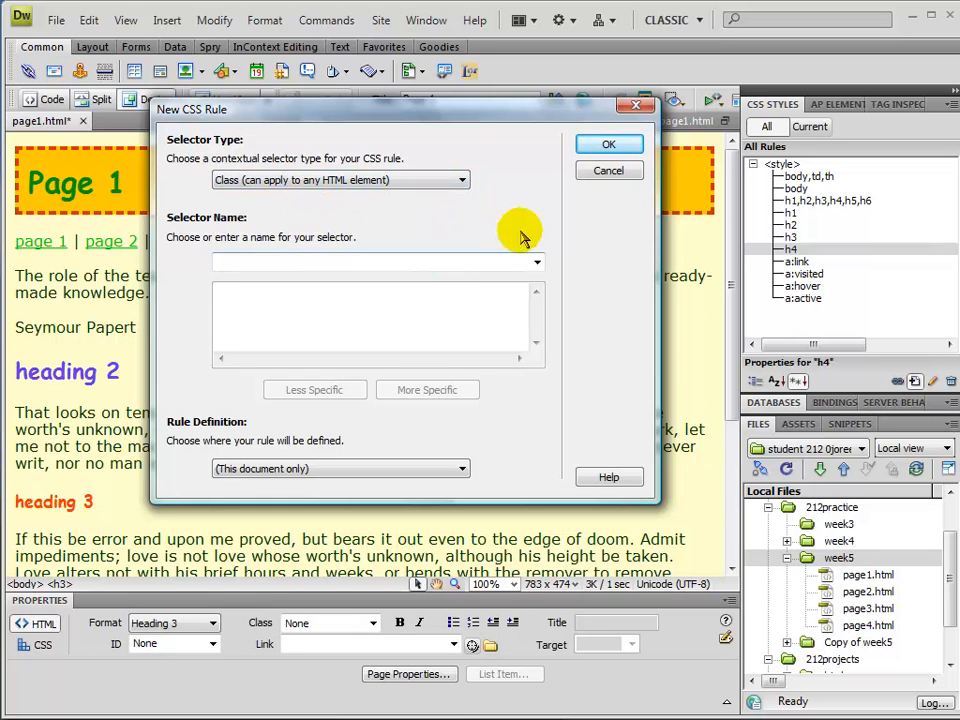
pyautogui.click(611, 144)
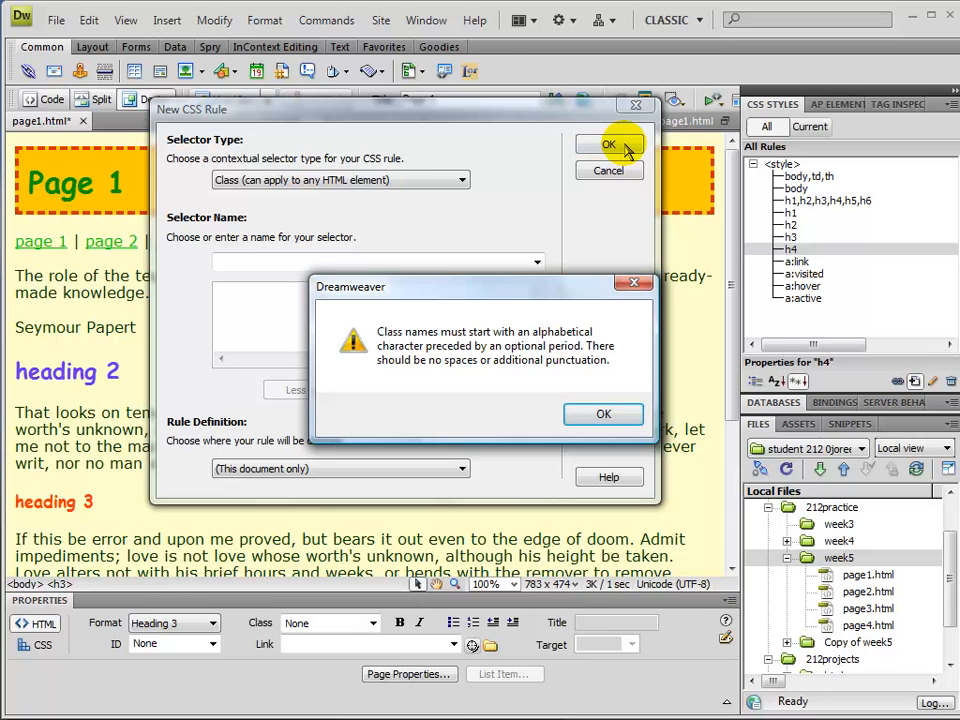
pyautogui.click(640, 287)
# Step: Name the class selector author and keep its rule definition in this document only
pyautogui.click(229, 262)
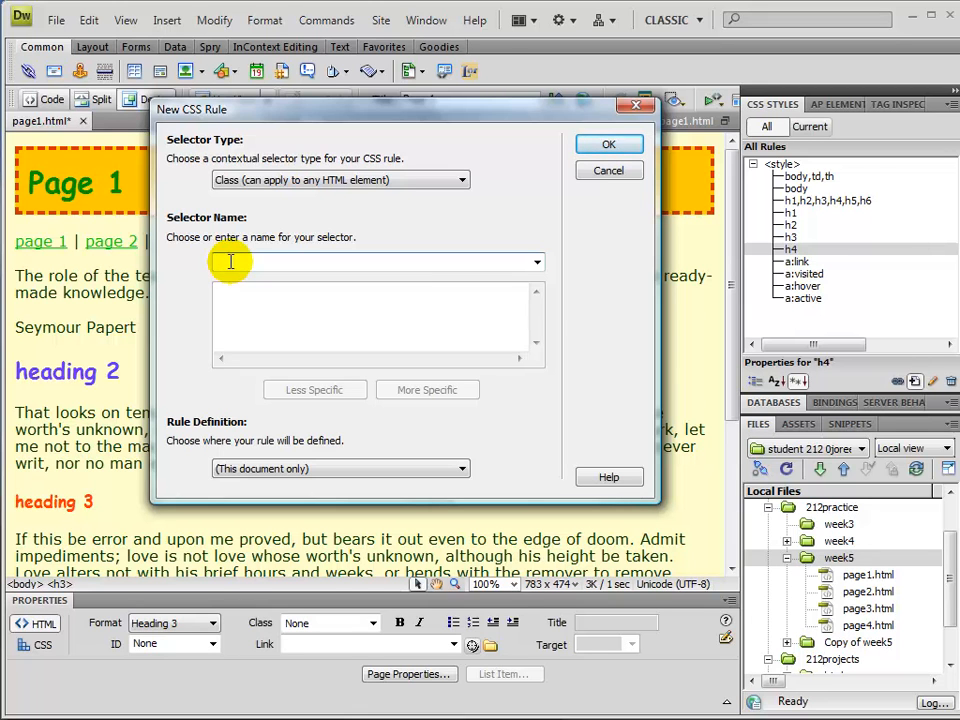
pyautogui.write('author')
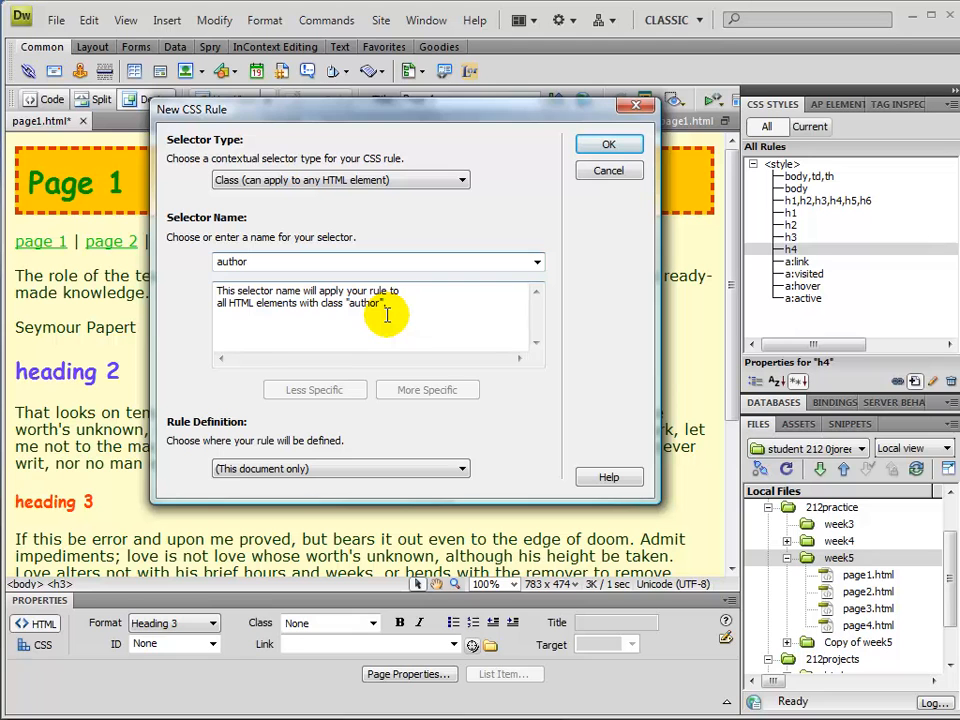
pyautogui.click(365, 469)
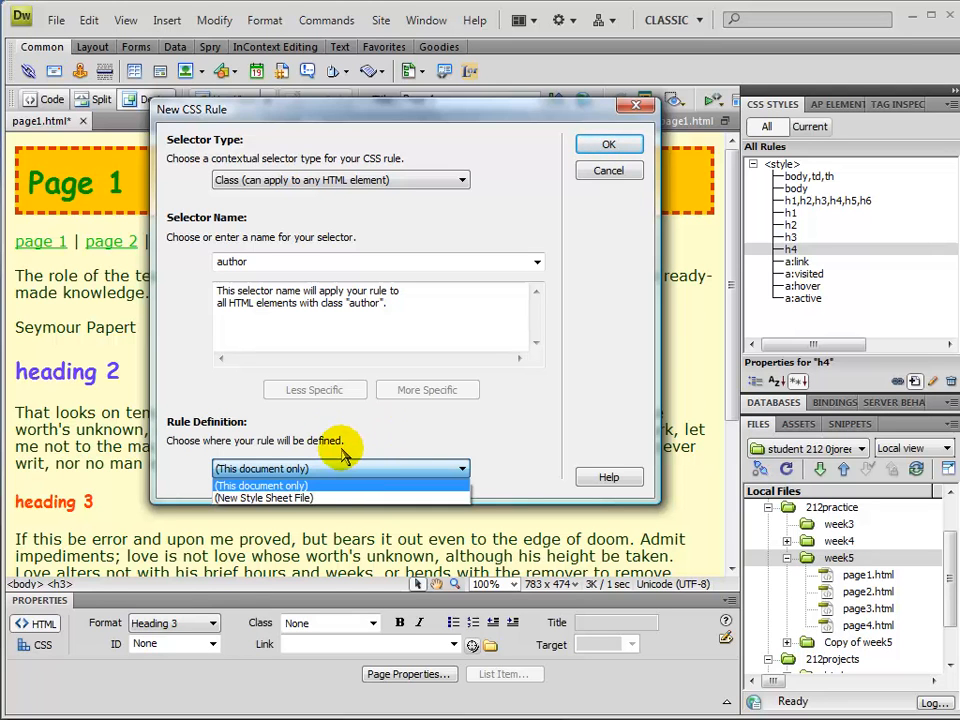
pyautogui.click(333, 450)
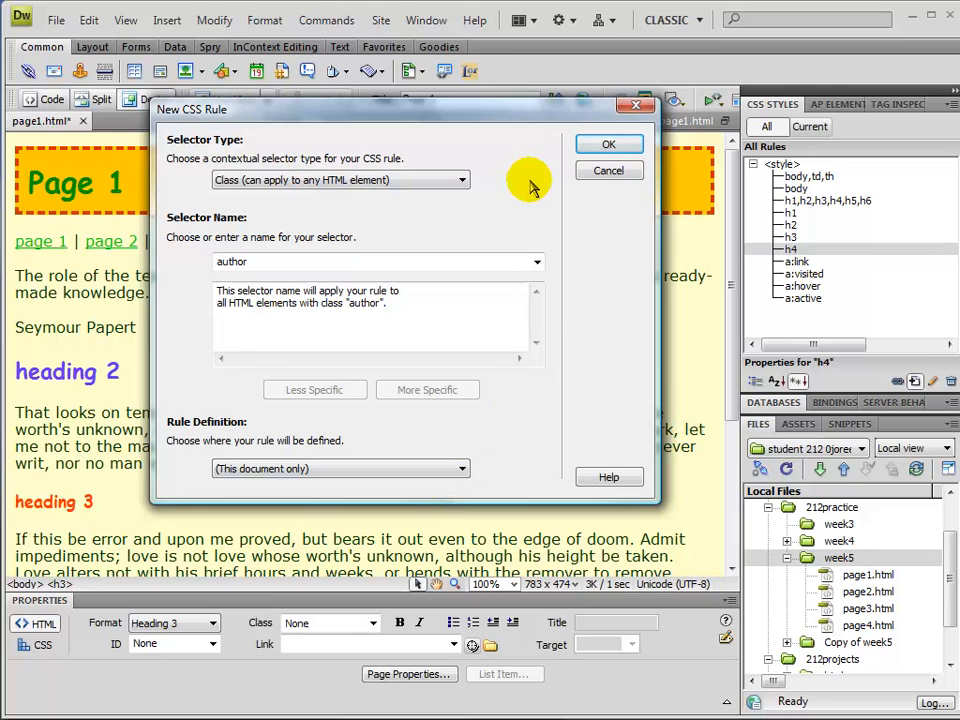
# Step: Confirm the new author class, give it the text color #666 and an italic font style, and accept the rule definition
pyautogui.click(595, 148)
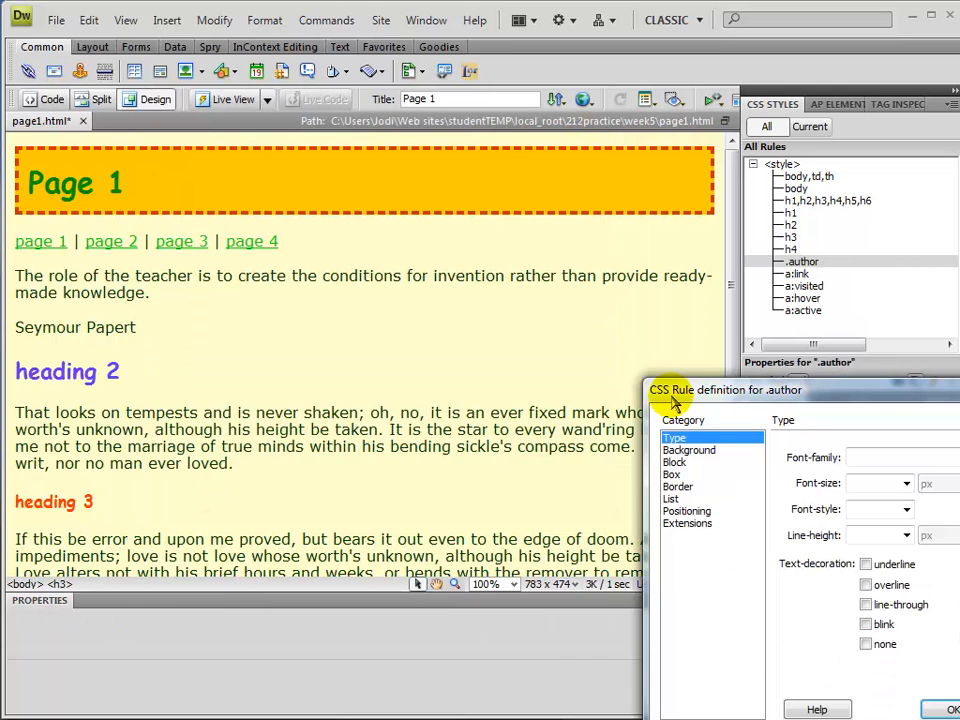
pyautogui.moveTo(720, 397); pyautogui.dragTo(322, 215)
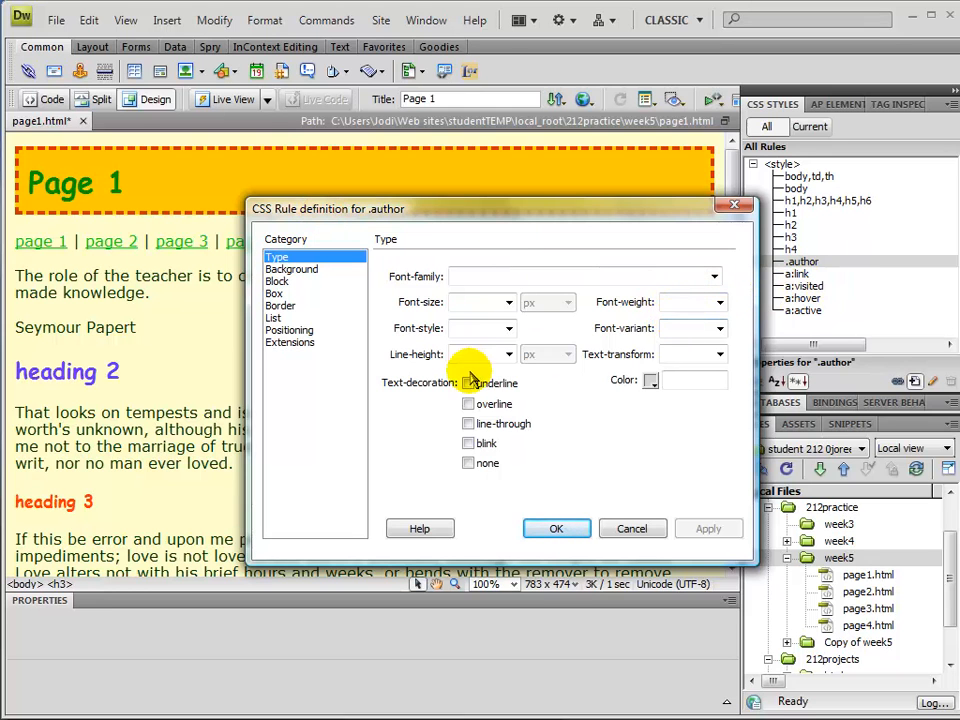
pyautogui.click(650, 380)
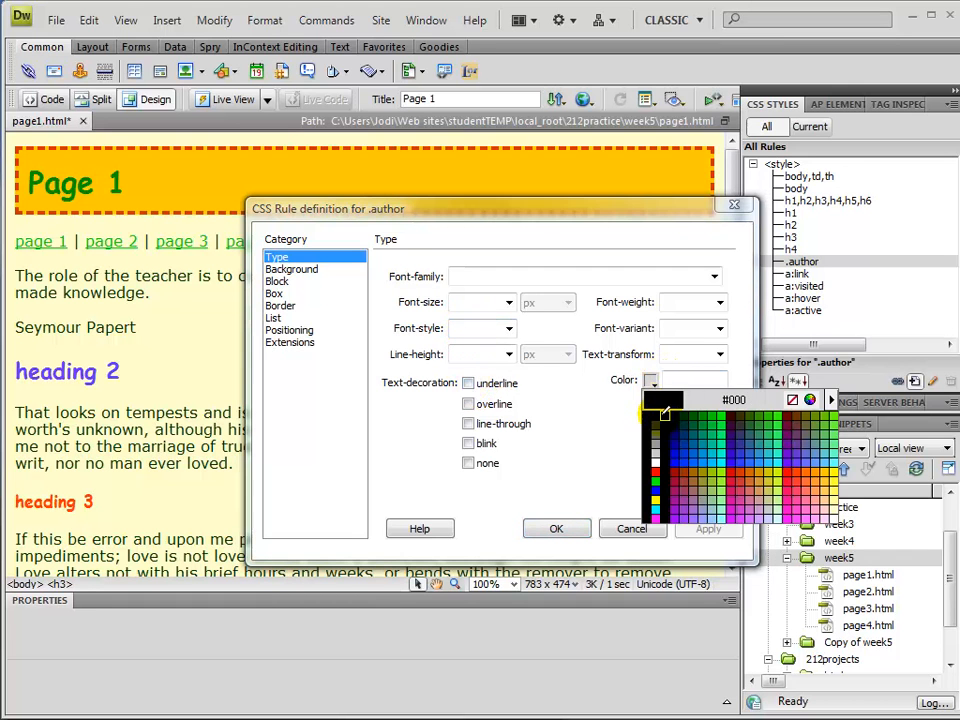
pyautogui.click(656, 432)
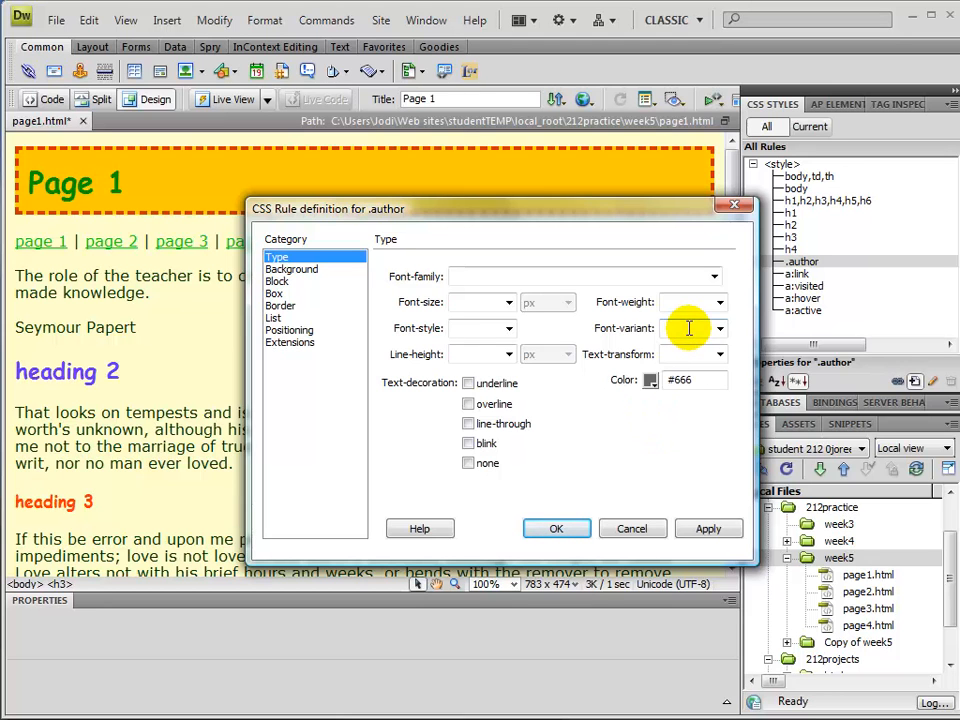
pyautogui.click(508, 328)
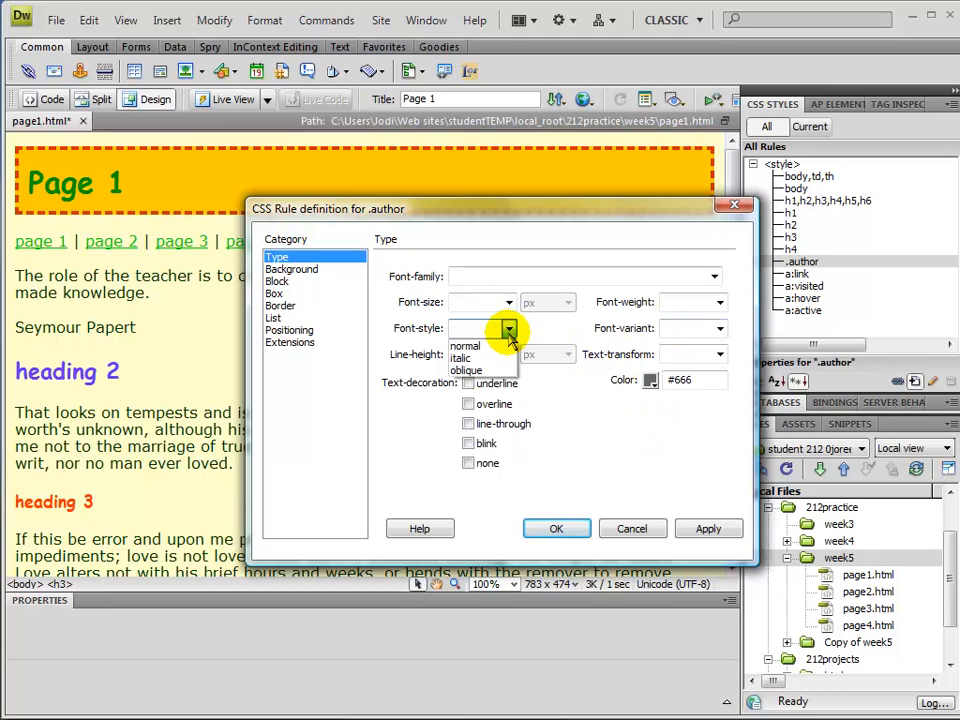
pyautogui.click(492, 358)
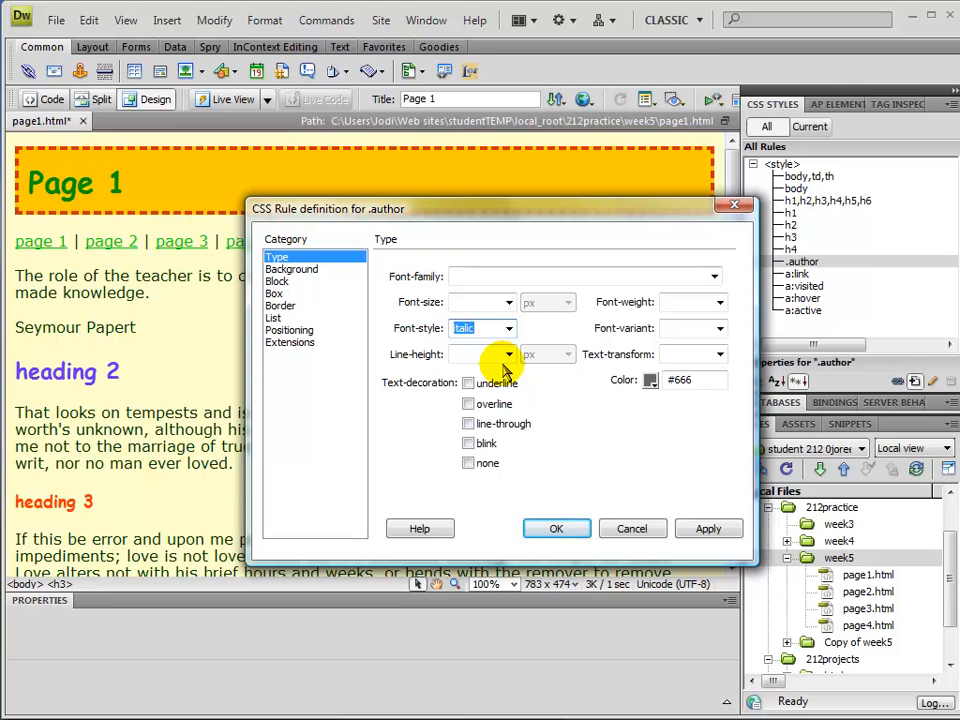
pyautogui.click(570, 530)
pyautogui.click(315, 388)
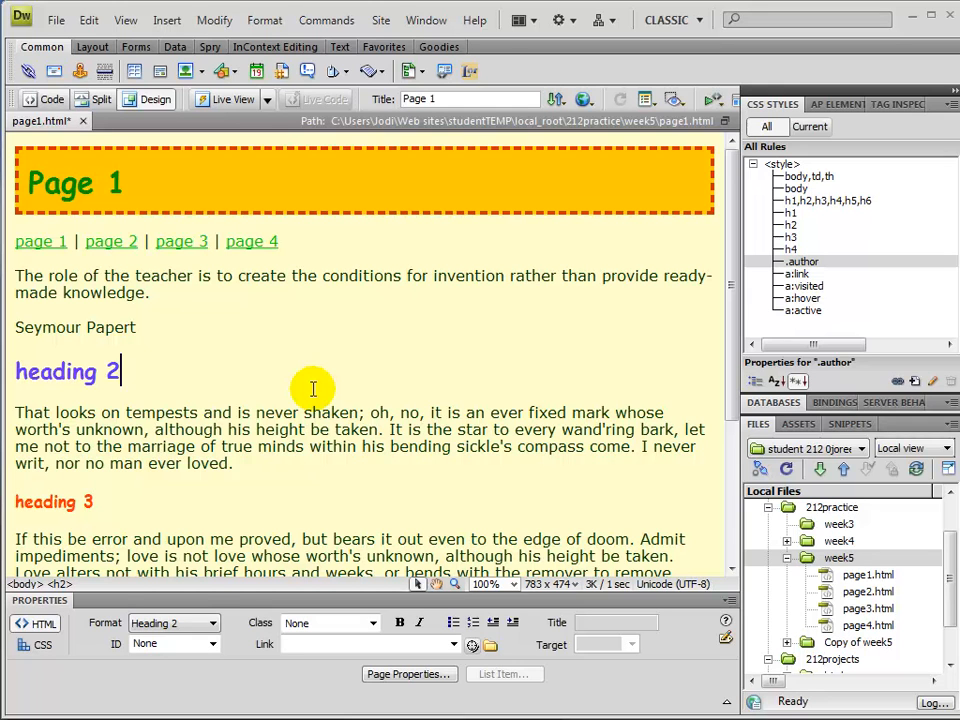
# Step: Apply the author class to the attribution line between the opening quote and heading 2
pyautogui.click(148, 327)
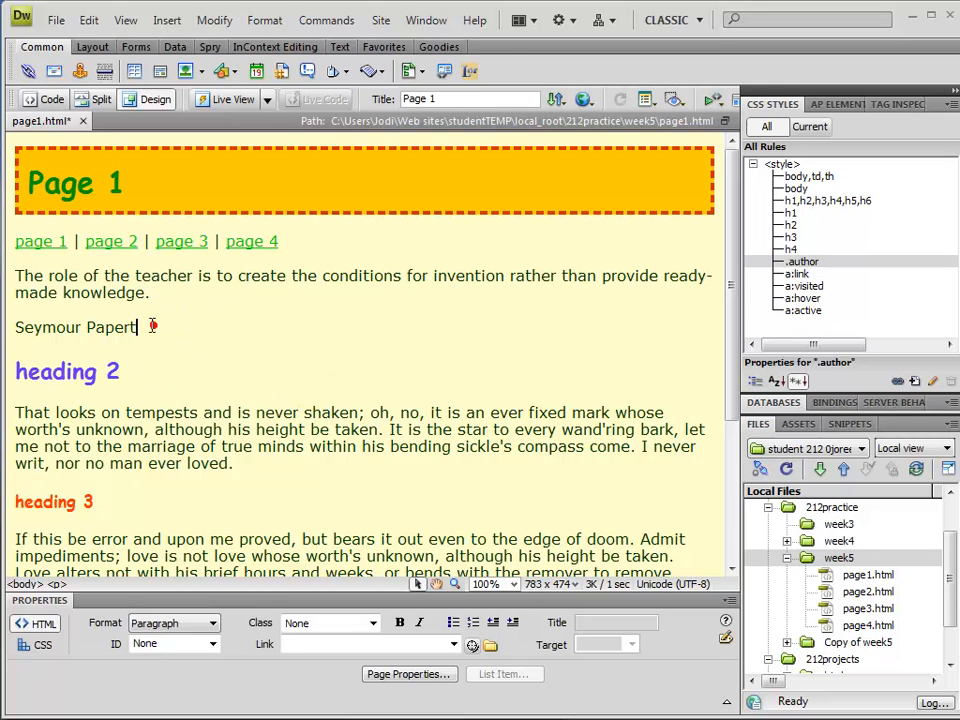
pyautogui.moveTo(8, 347); pyautogui.dragTo(5, 334)
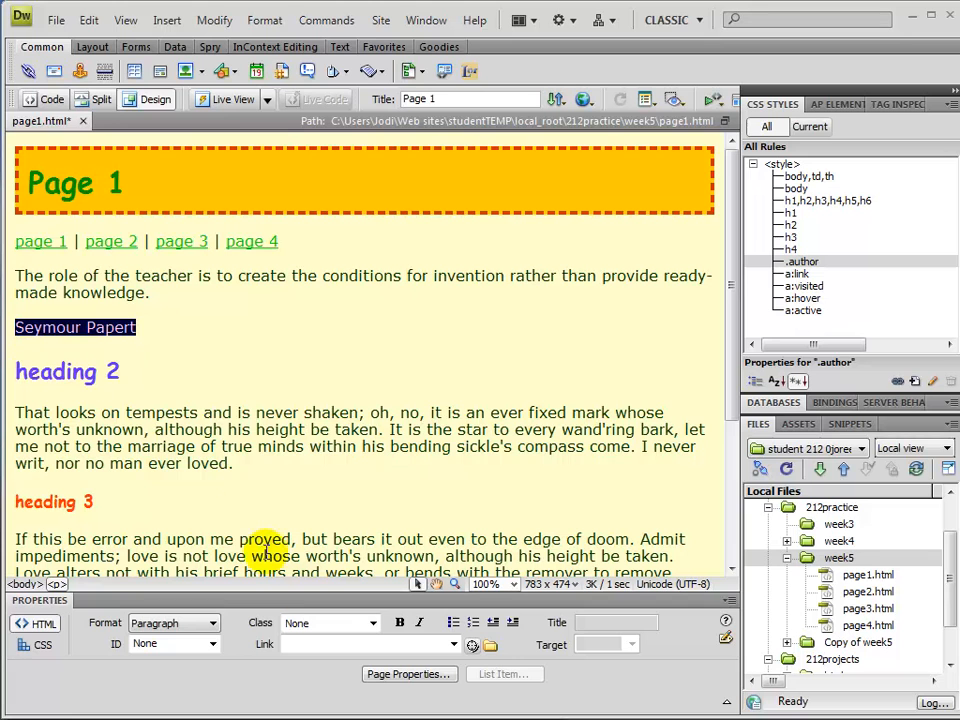
pyautogui.click(373, 623)
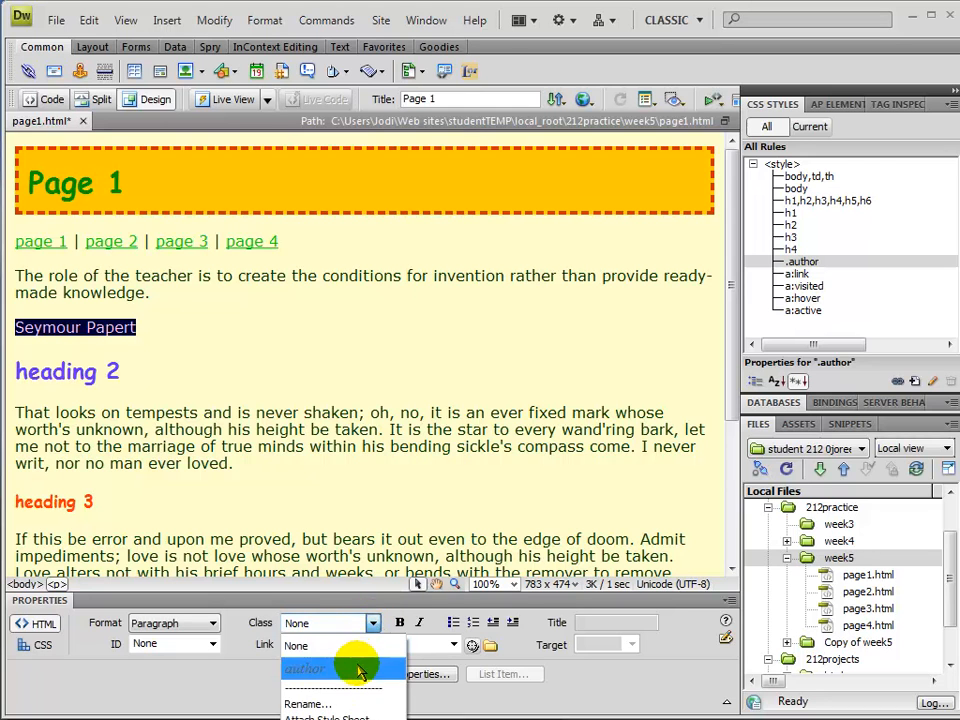
pyautogui.click(357, 668)
pyautogui.click(223, 411)
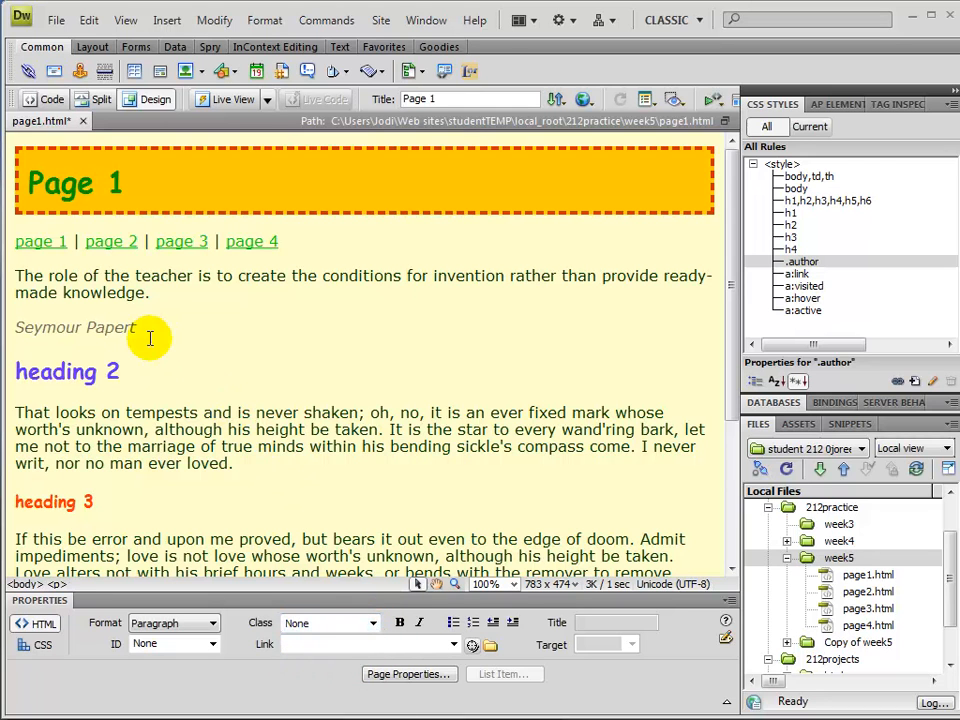
pyautogui.moveTo(150, 335); pyautogui.dragTo(12, 330)
pyautogui.click(133, 387)
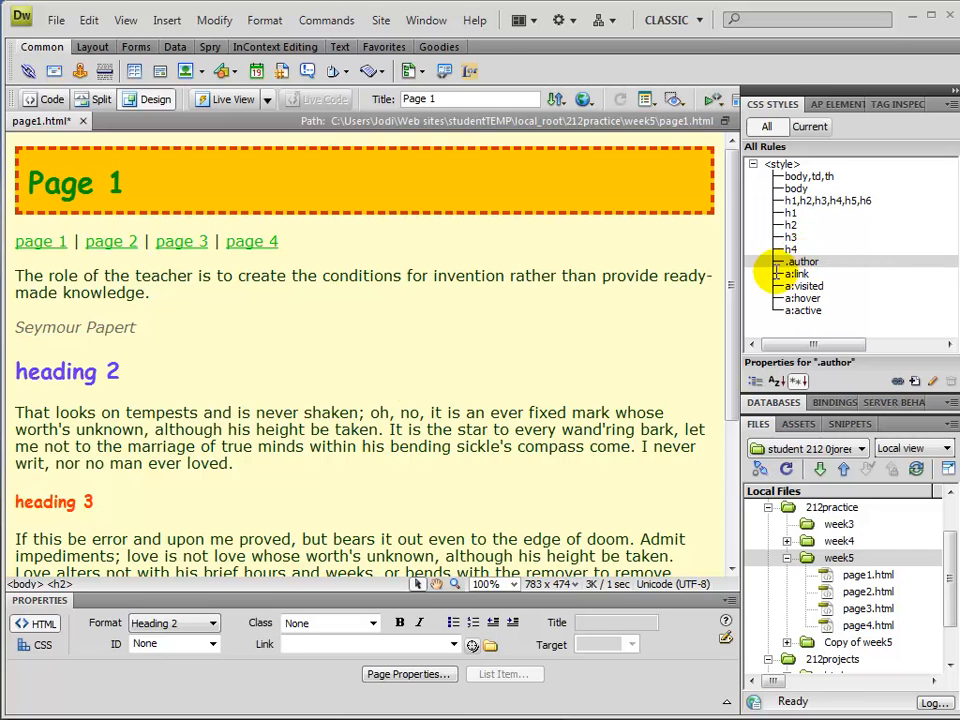
# Step: Apply the author class to the words "true minds within his bending sickle's compass come" in the paragraph under heading 2
pyautogui.click(114, 428)
pyautogui.moveTo(222, 446); pyautogui.dragTo(636, 452)
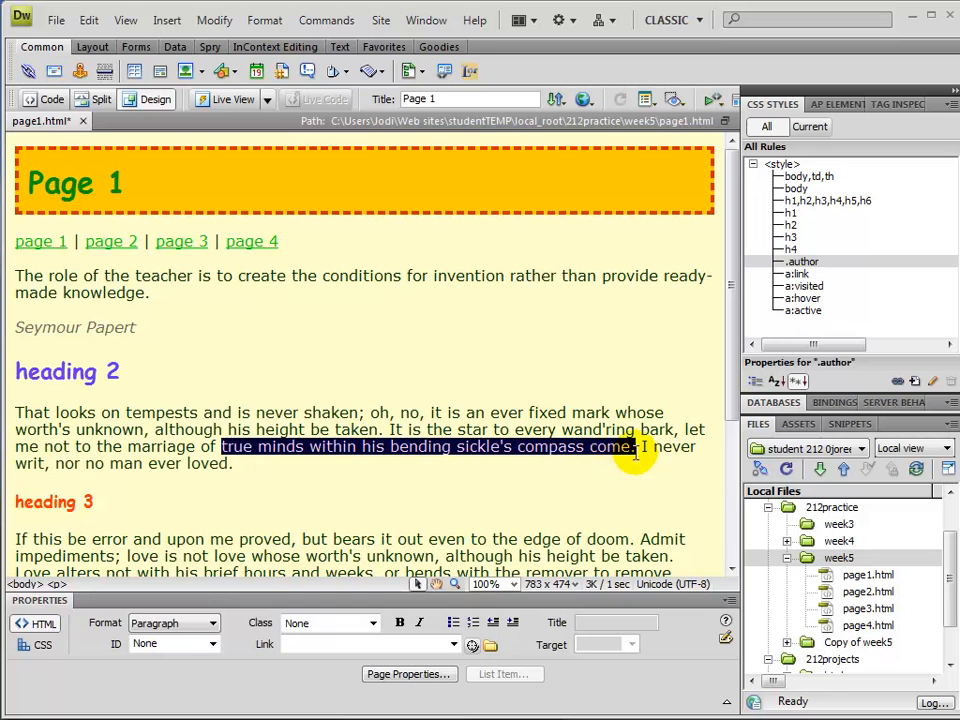
pyautogui.click(310, 623)
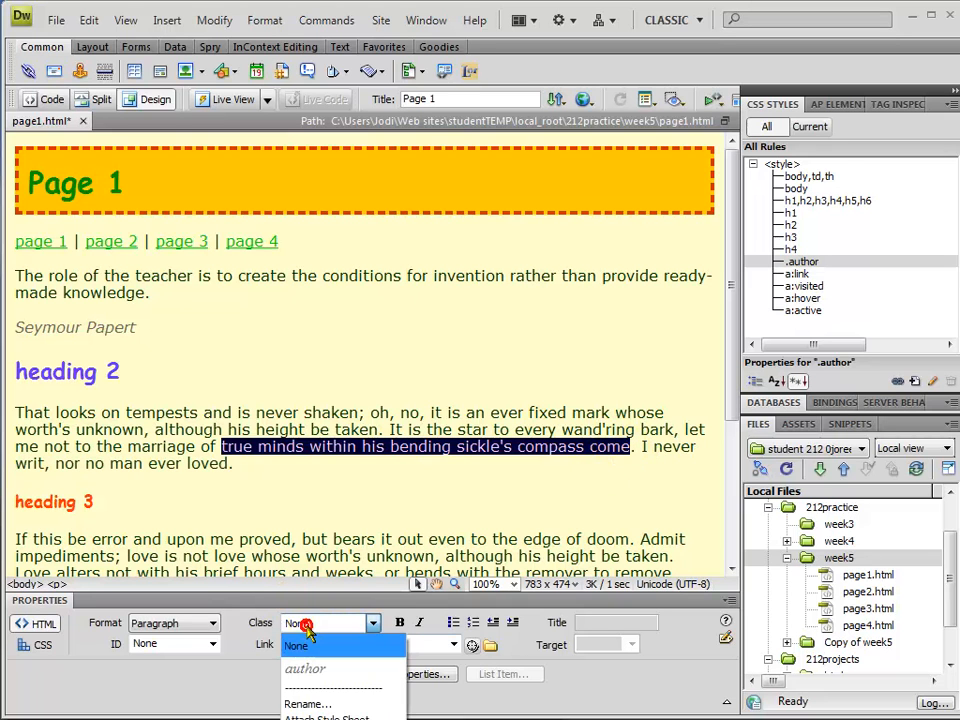
pyautogui.click(323, 688)
pyautogui.click(306, 505)
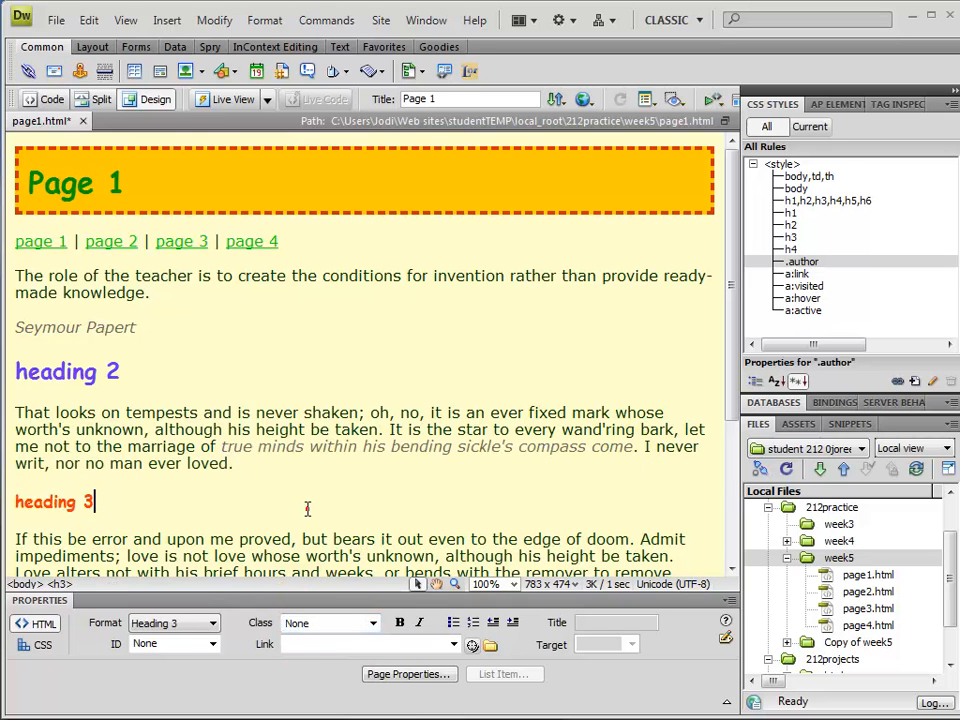